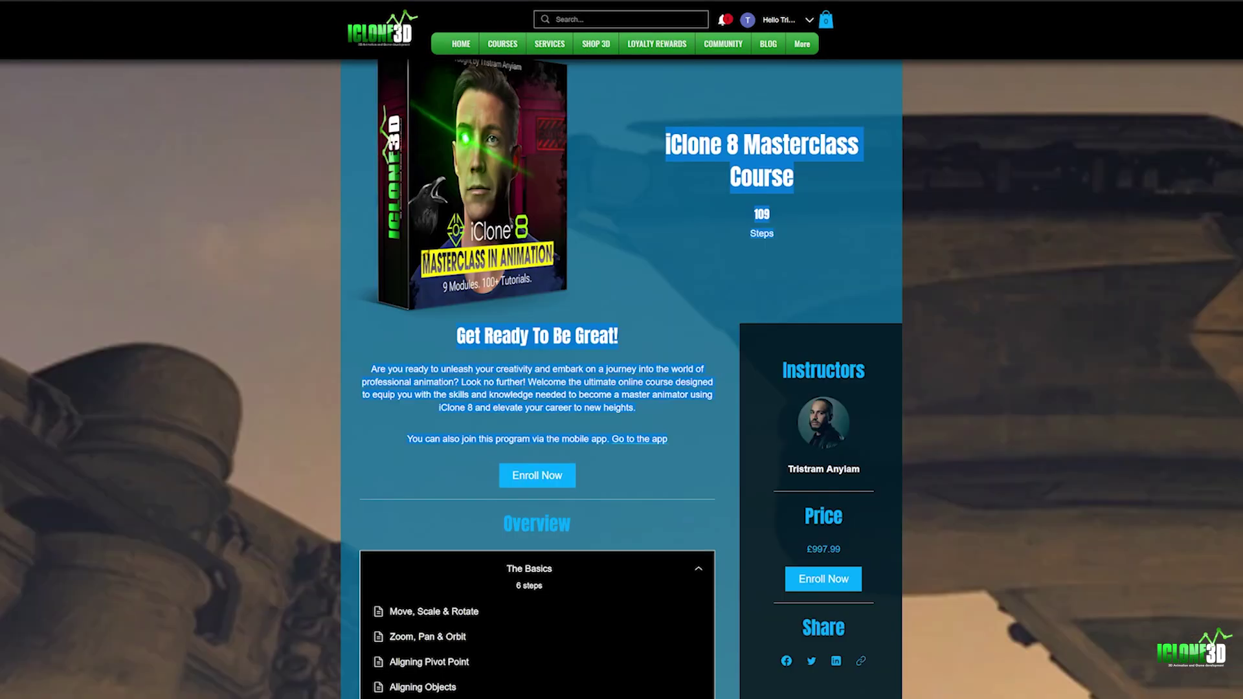
Step: Review the iClone 8 Masterclass Course lesson overview, from The Basics through the Animation module
{"action": "scroll", "coordinate": [622, 379], "scroll_direction": "down", "scroll_amount": 3}
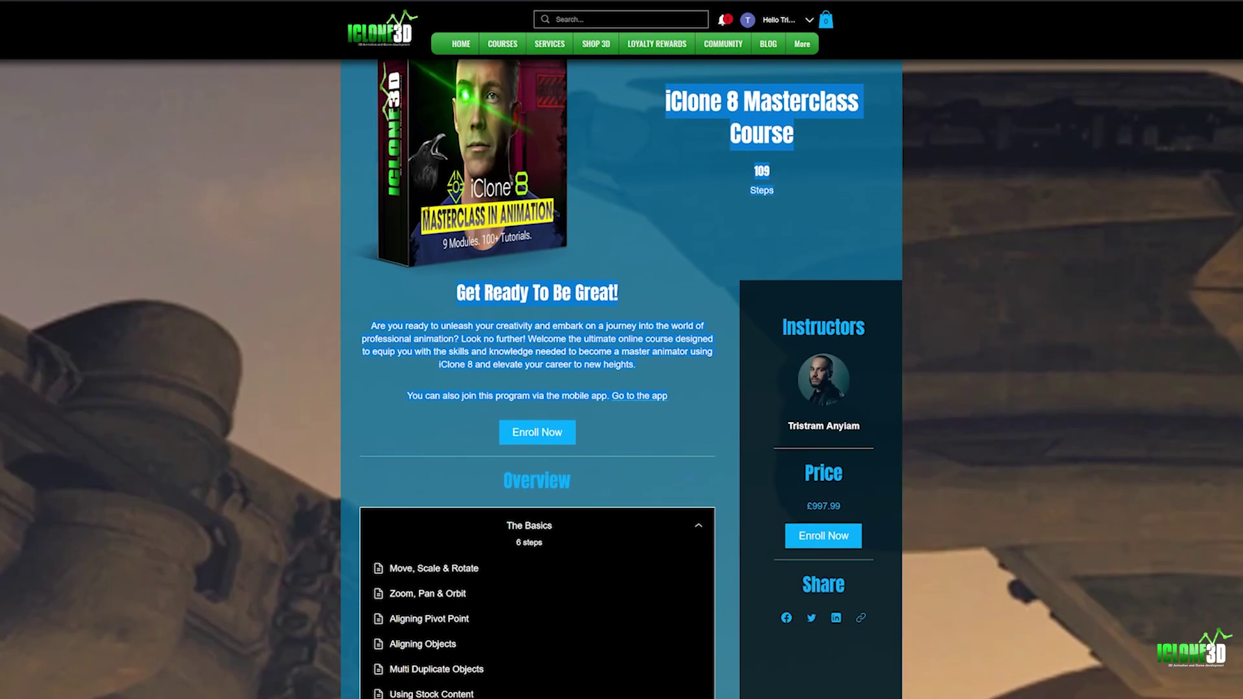
{"action": "scroll", "coordinate": [621, 378], "scroll_direction": "down", "scroll_amount": 4}
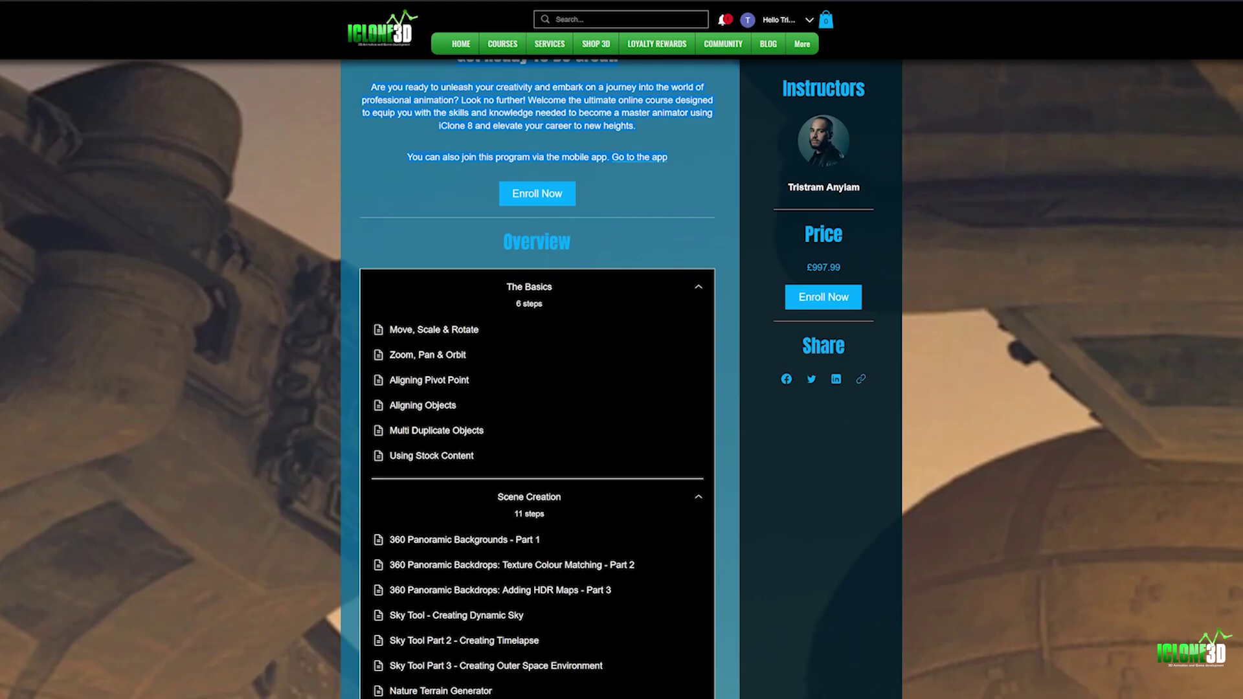
{"action": "scroll", "coordinate": [622, 378], "scroll_direction": "down", "scroll_amount": 4}
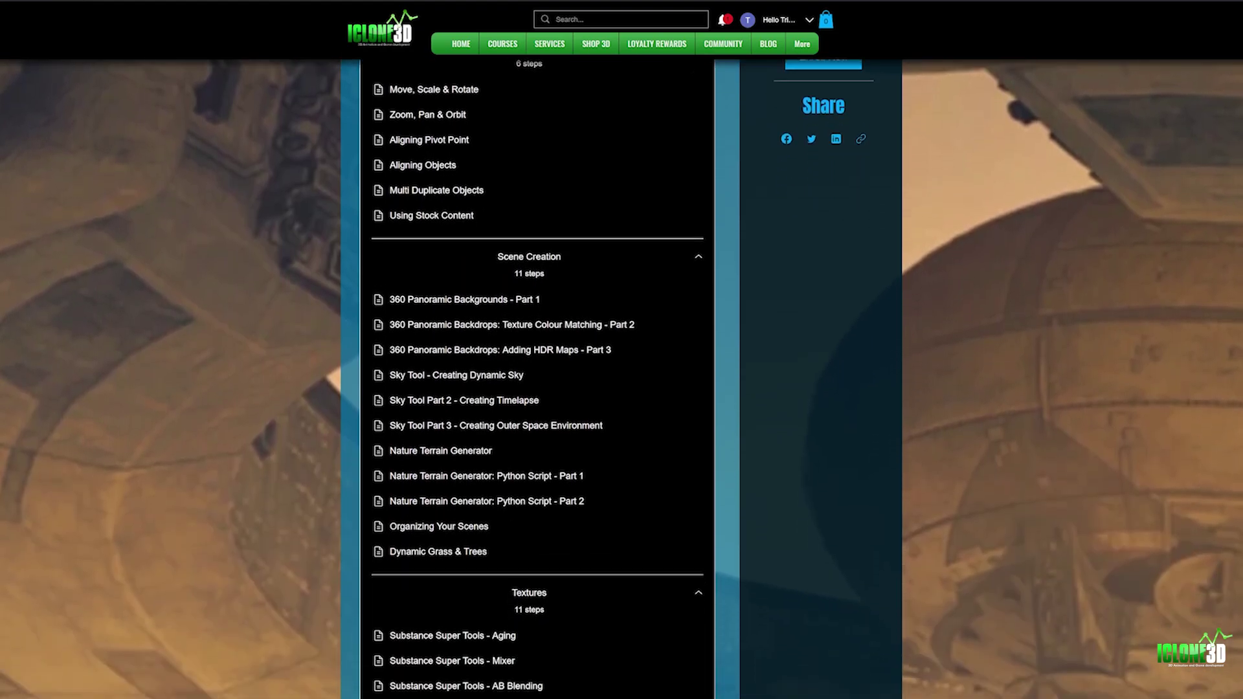
{"action": "scroll", "coordinate": [621, 378], "scroll_direction": "down", "scroll_amount": 4}
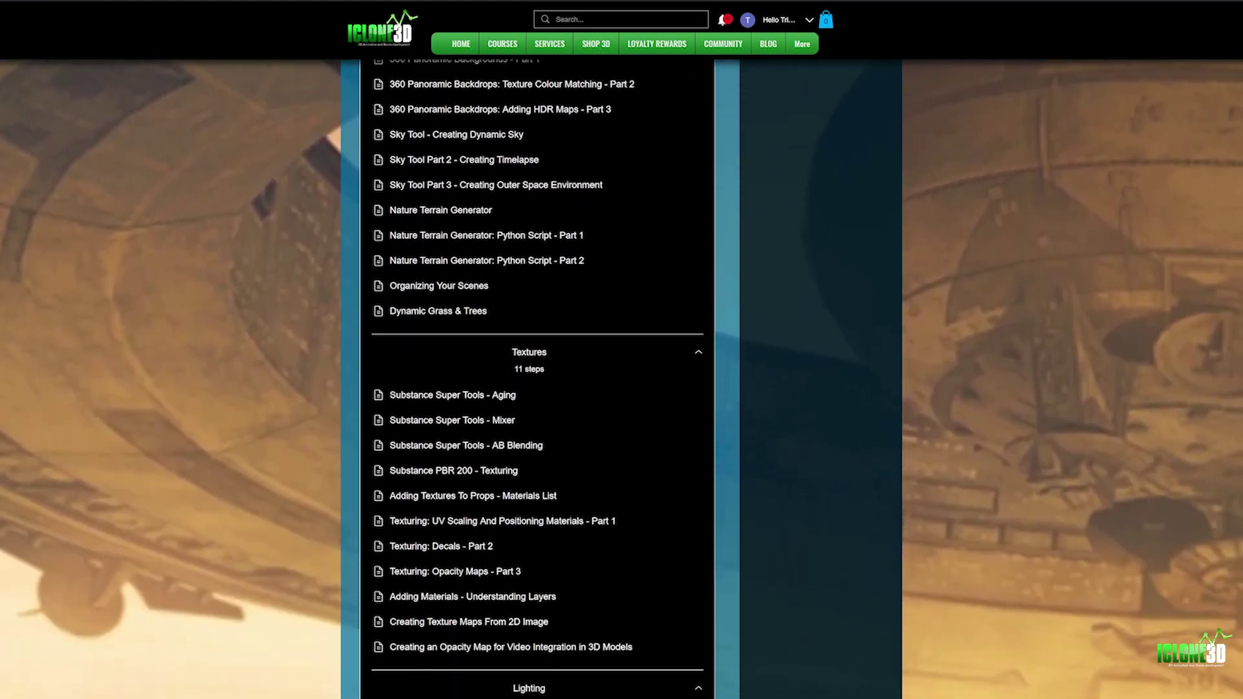
{"action": "scroll", "coordinate": [622, 379], "scroll_direction": "down", "scroll_amount": 4}
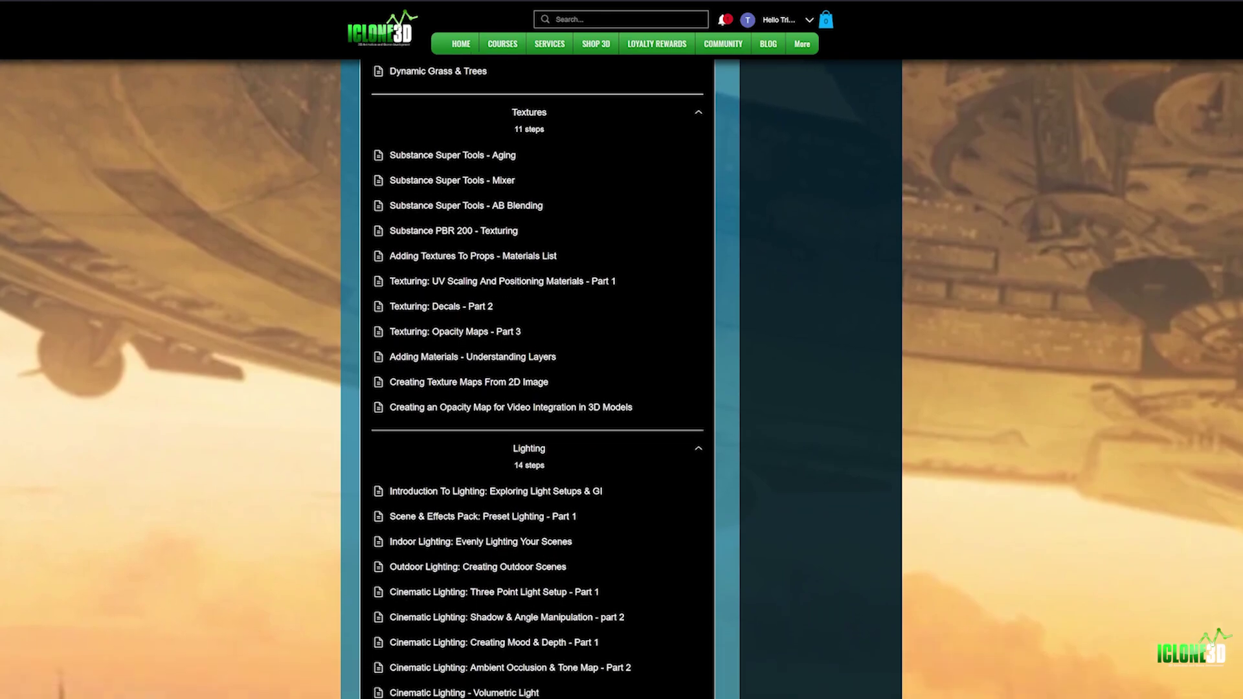
{"action": "scroll", "coordinate": [621, 379], "scroll_direction": "down", "scroll_amount": 4}
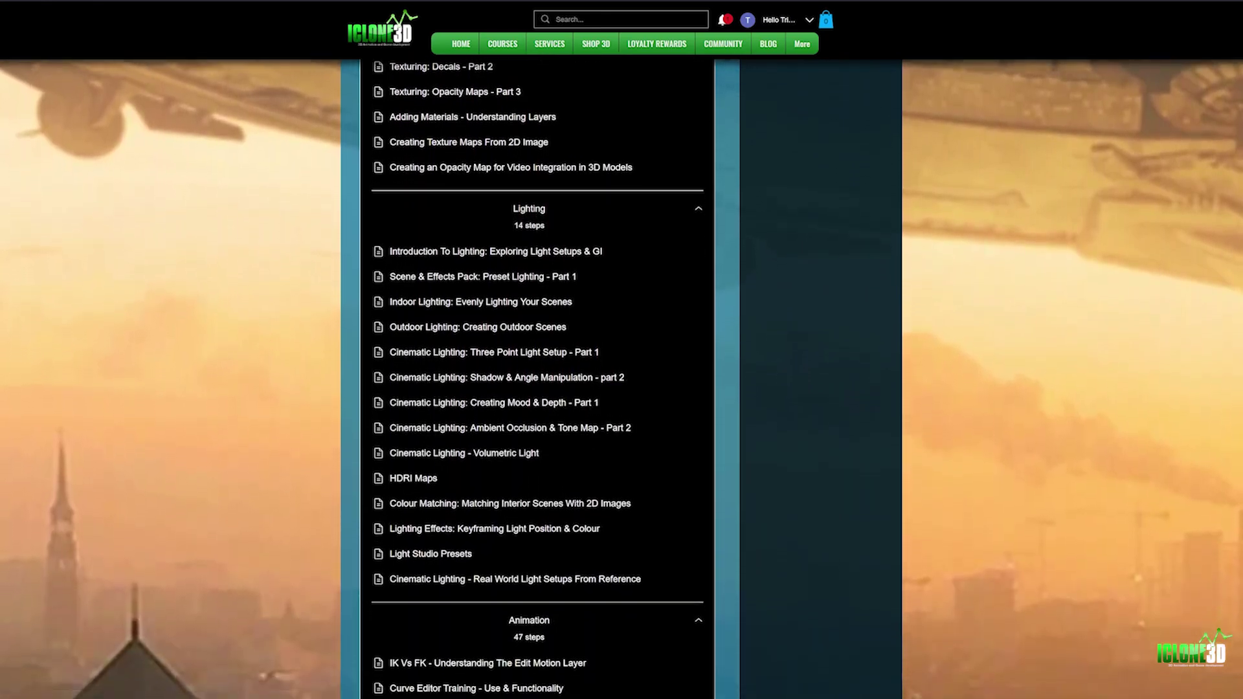
{"action": "scroll", "coordinate": [621, 379], "scroll_direction": "down", "scroll_amount": 4}
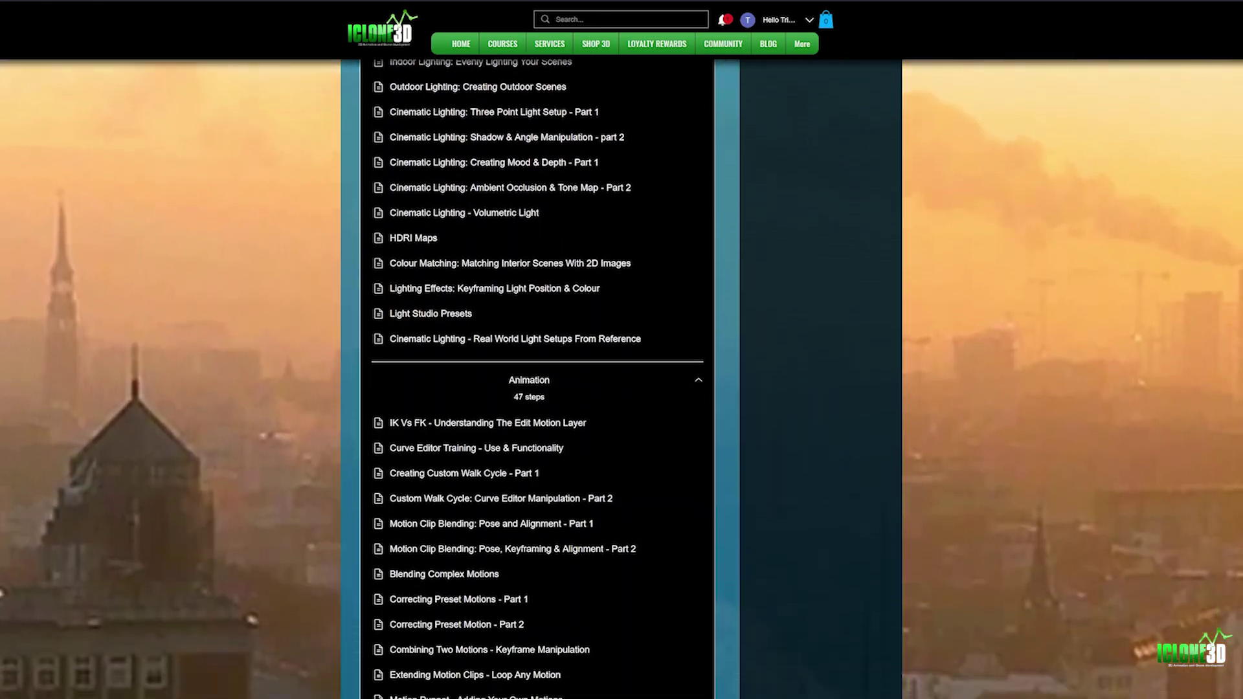
{"action": "scroll", "coordinate": [622, 379], "scroll_direction": "down", "scroll_amount": 4}
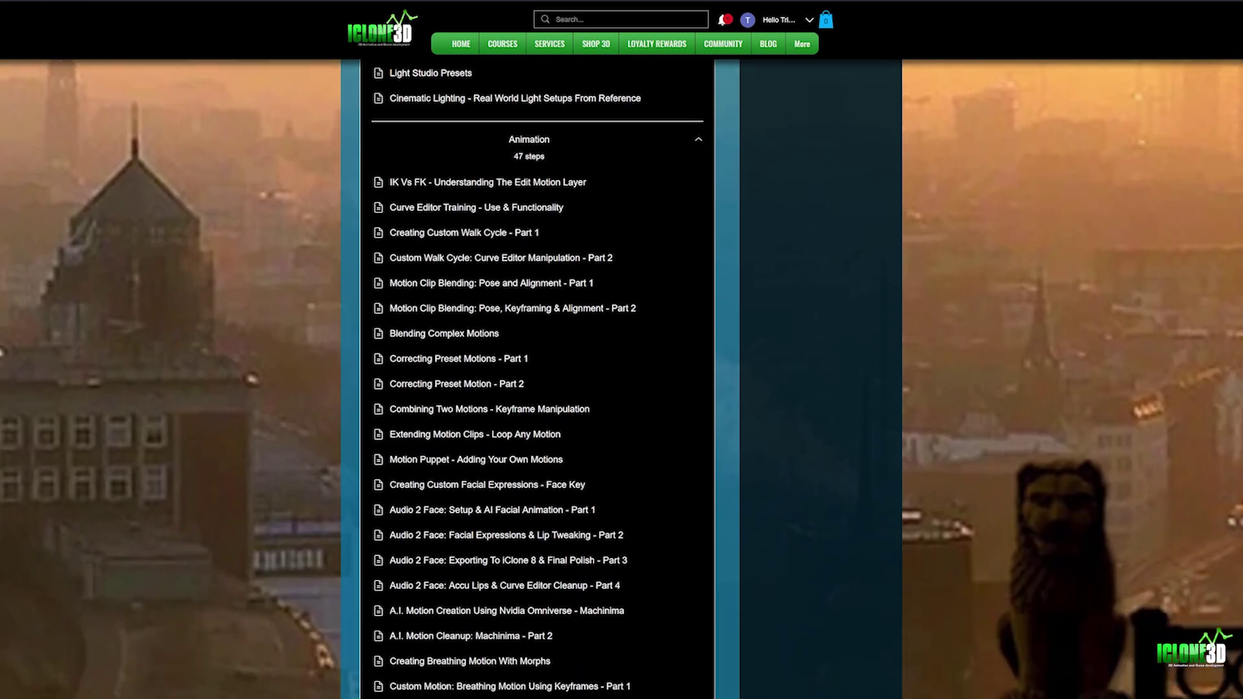
{"action": "scroll", "coordinate": [621, 379], "scroll_direction": "down", "scroll_amount": 4}
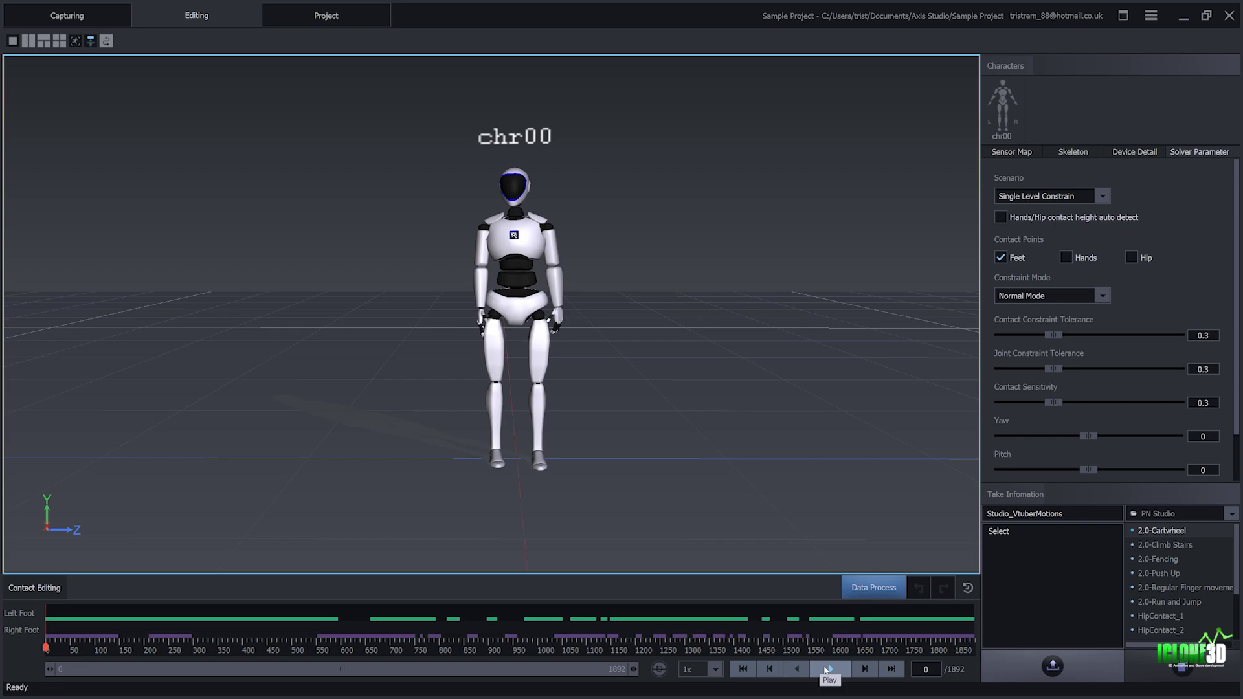
Step: Switch to Axis Studio and play the sample project's recorded motion on the chr00 character
{"action": "left_click", "coordinate": [825, 670]}
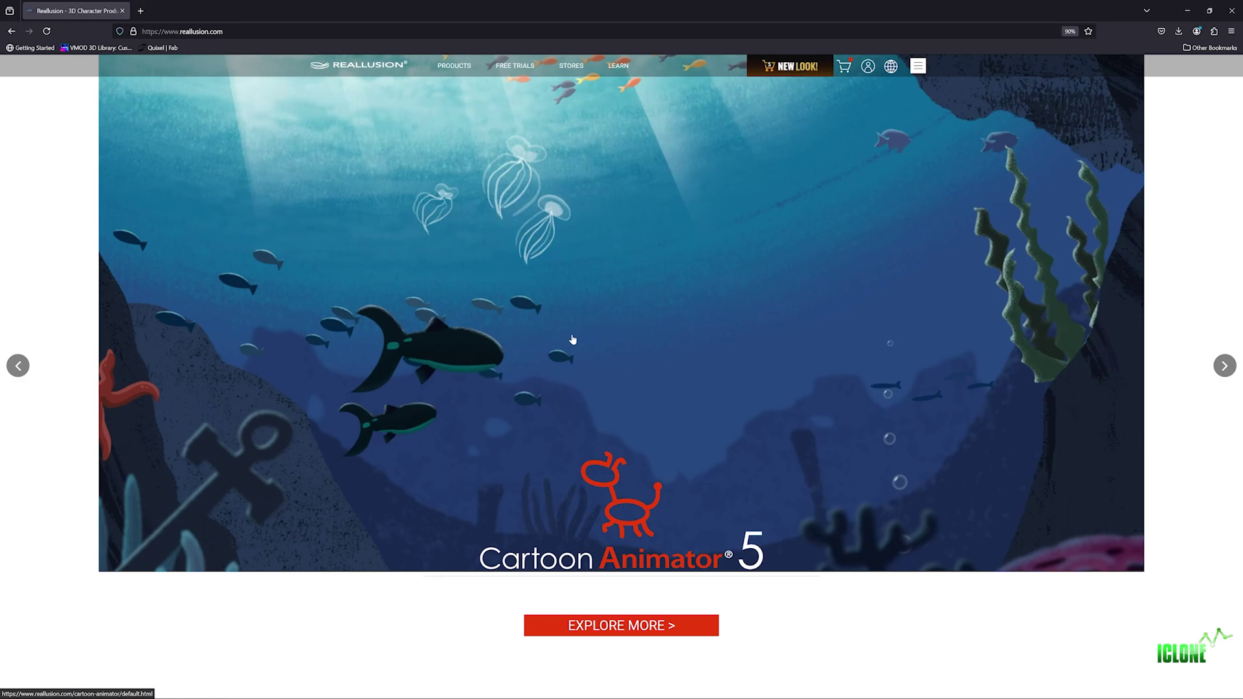
Step: On the Reallusion website, open the Software Store and find the add-ons listed as mocap profiles for iClone
{"action": "mouse_move", "coordinate": [573, 66]}
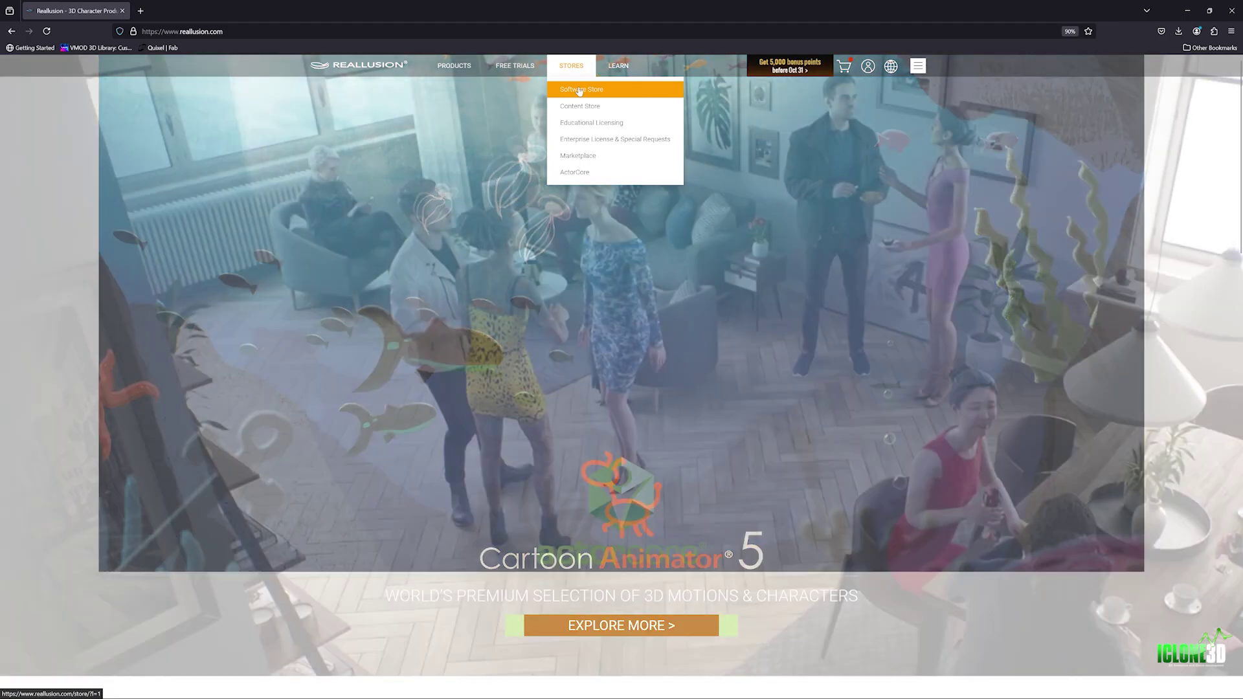
{"action": "left_click", "coordinate": [579, 90]}
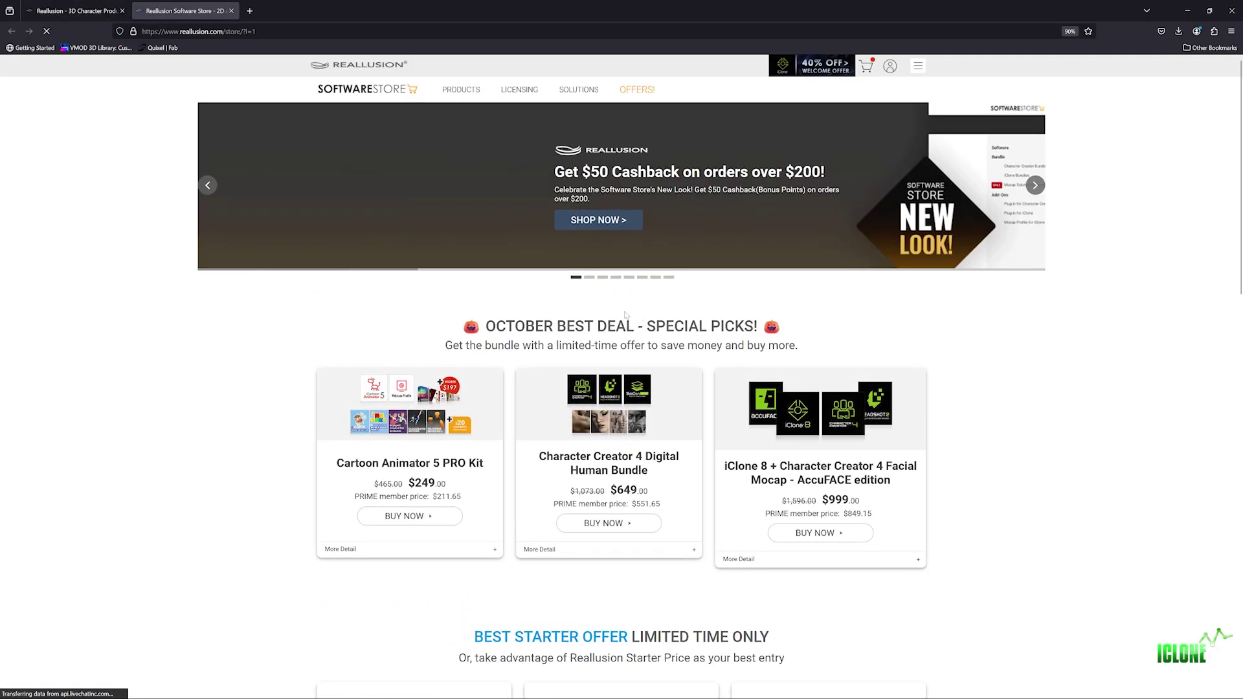
{"action": "mouse_move", "coordinate": [465, 90]}
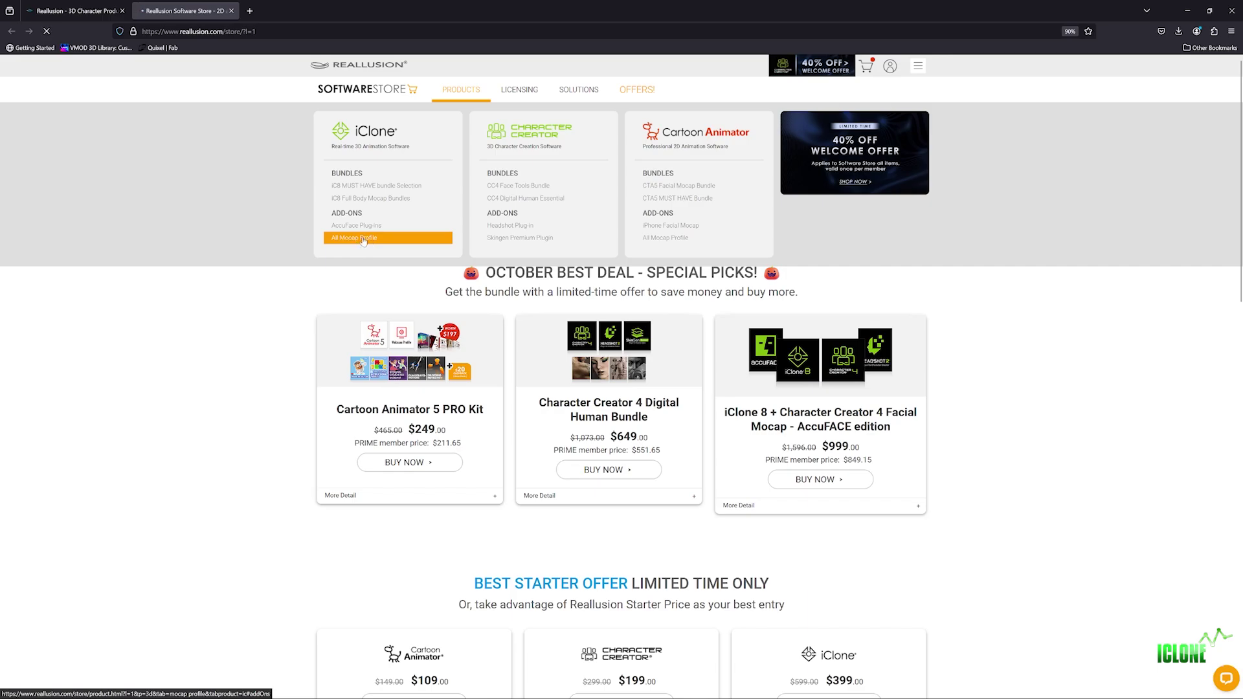
{"action": "left_click", "coordinate": [363, 239]}
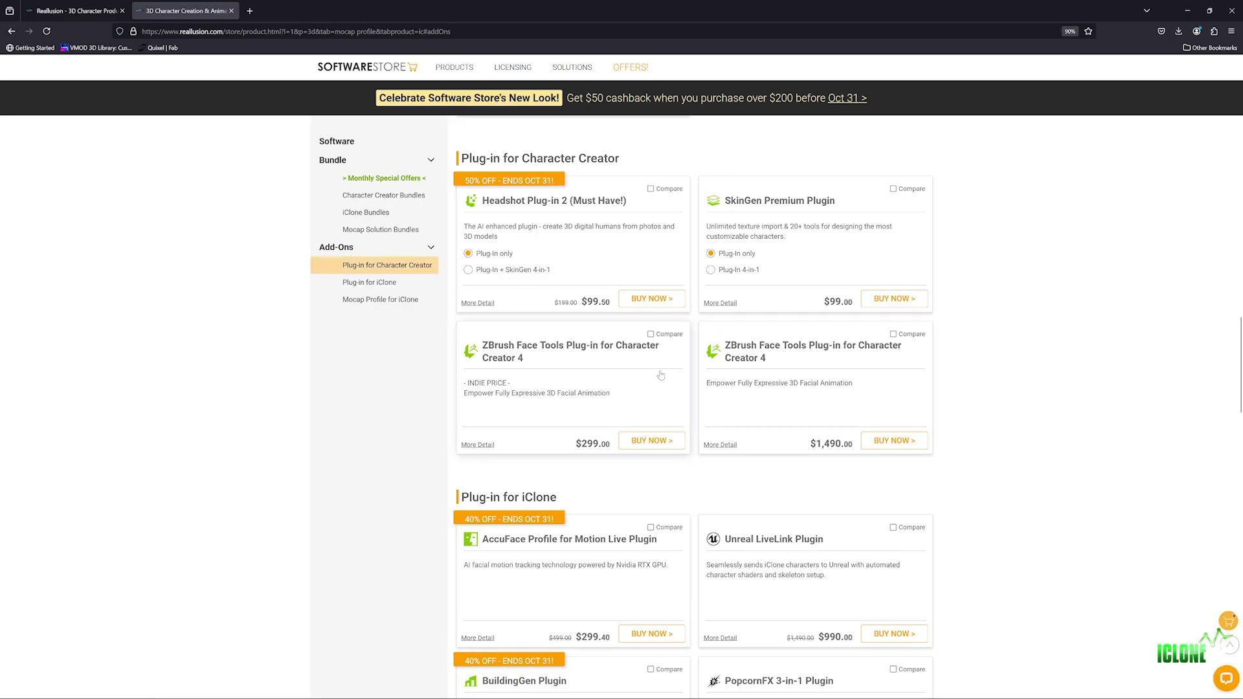
{"action": "scroll", "coordinate": [660, 375], "scroll_direction": "down", "scroll_amount": 2}
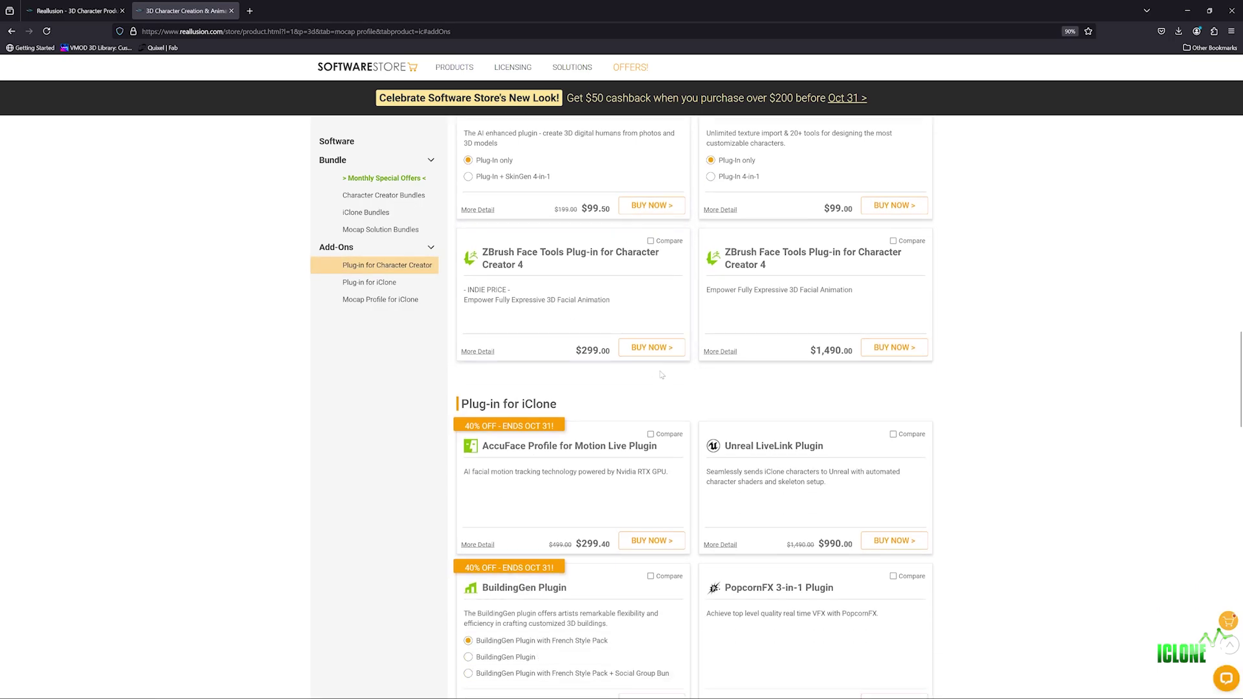
{"action": "left_click", "coordinate": [388, 300]}
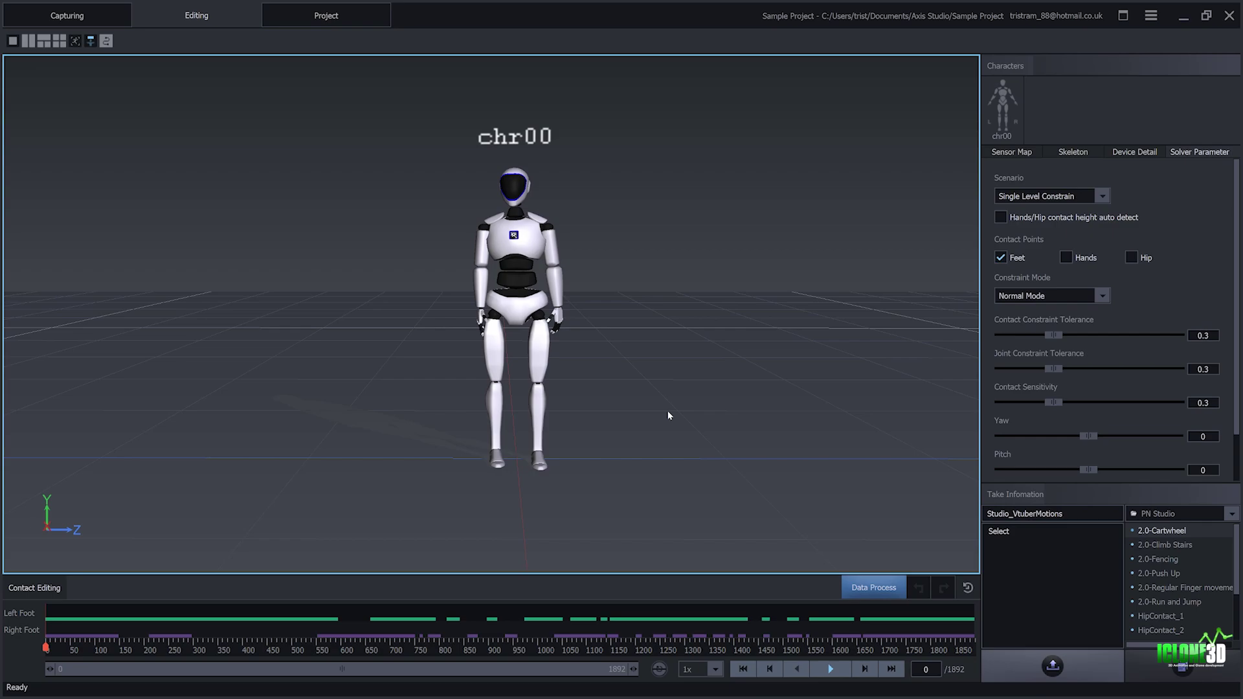
Step: In Axis Studio, enable BVH - Edit broadcasting in the settings and confirm, keeping TCP at 127.0.0.1, port 7001
{"action": "left_click", "coordinate": [1151, 17]}
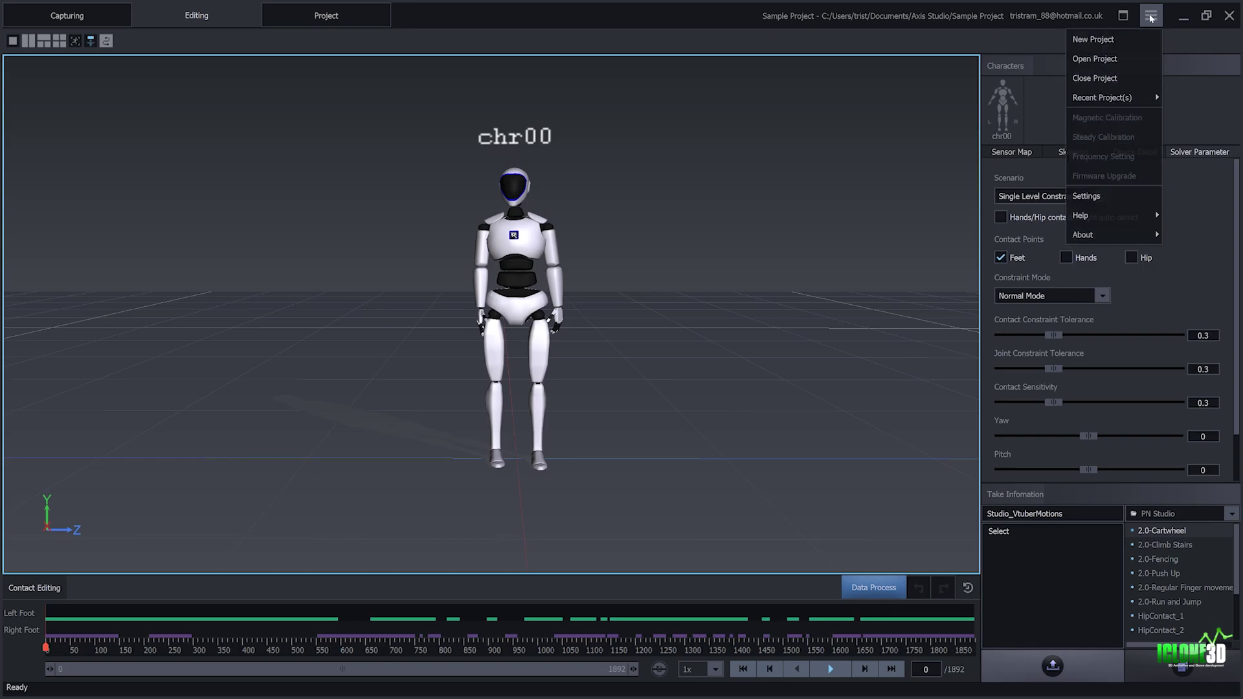
{"action": "left_click", "coordinate": [1086, 195]}
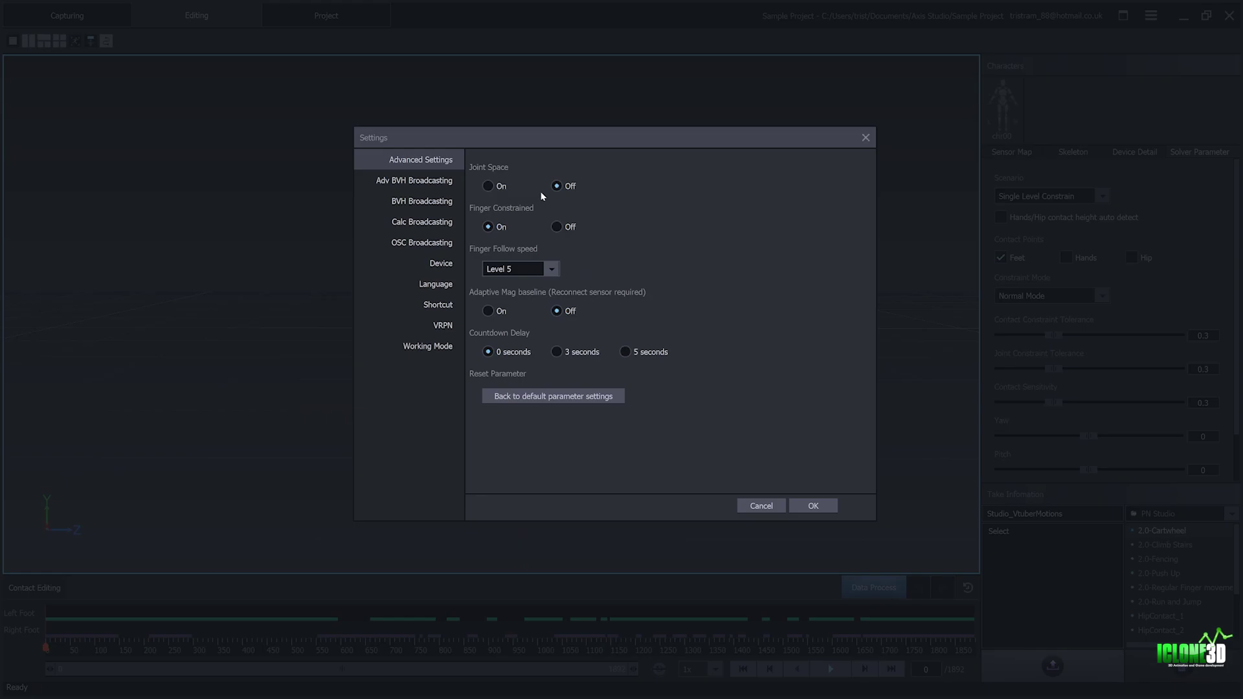
{"action": "left_click", "coordinate": [418, 203]}
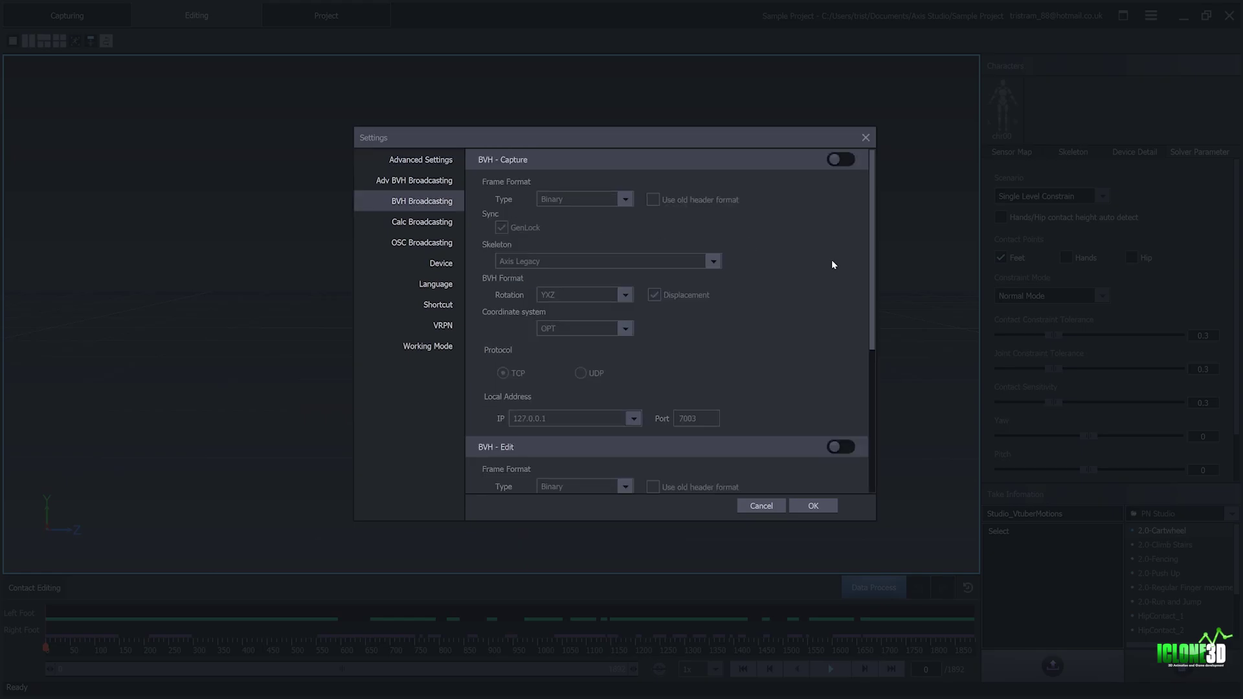
{"action": "scroll", "coordinate": [777, 352], "scroll_direction": "down", "scroll_amount": 3}
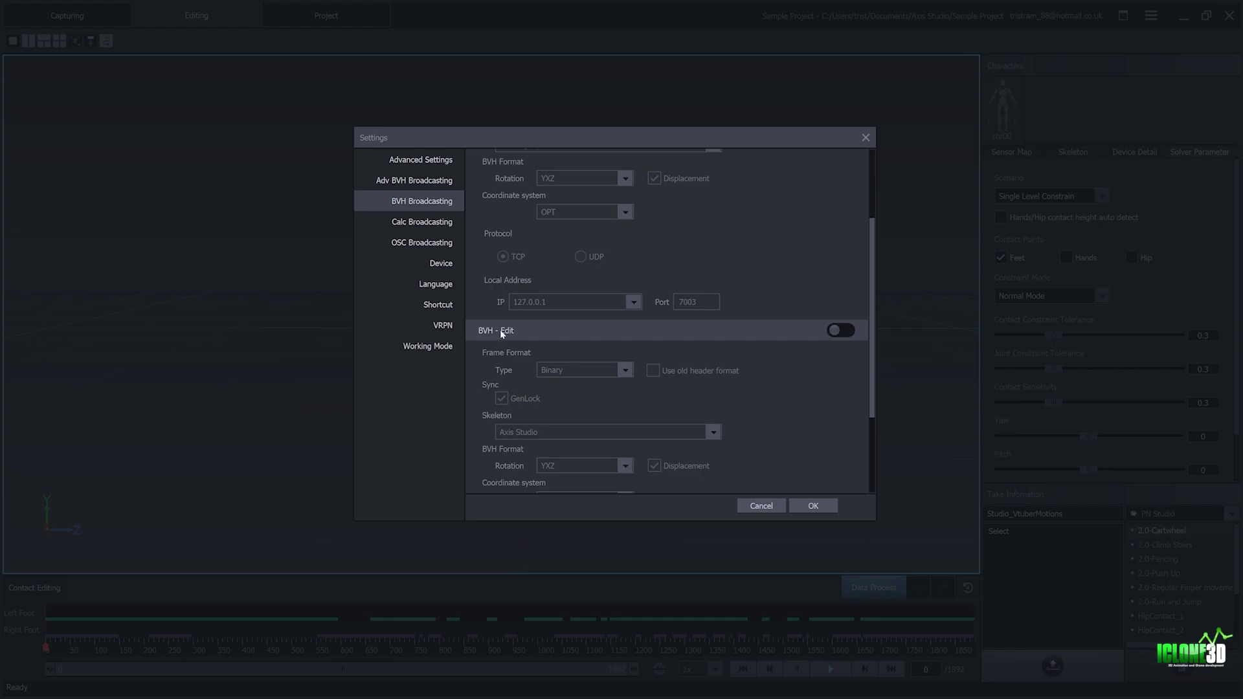
{"action": "left_click", "coordinate": [840, 331]}
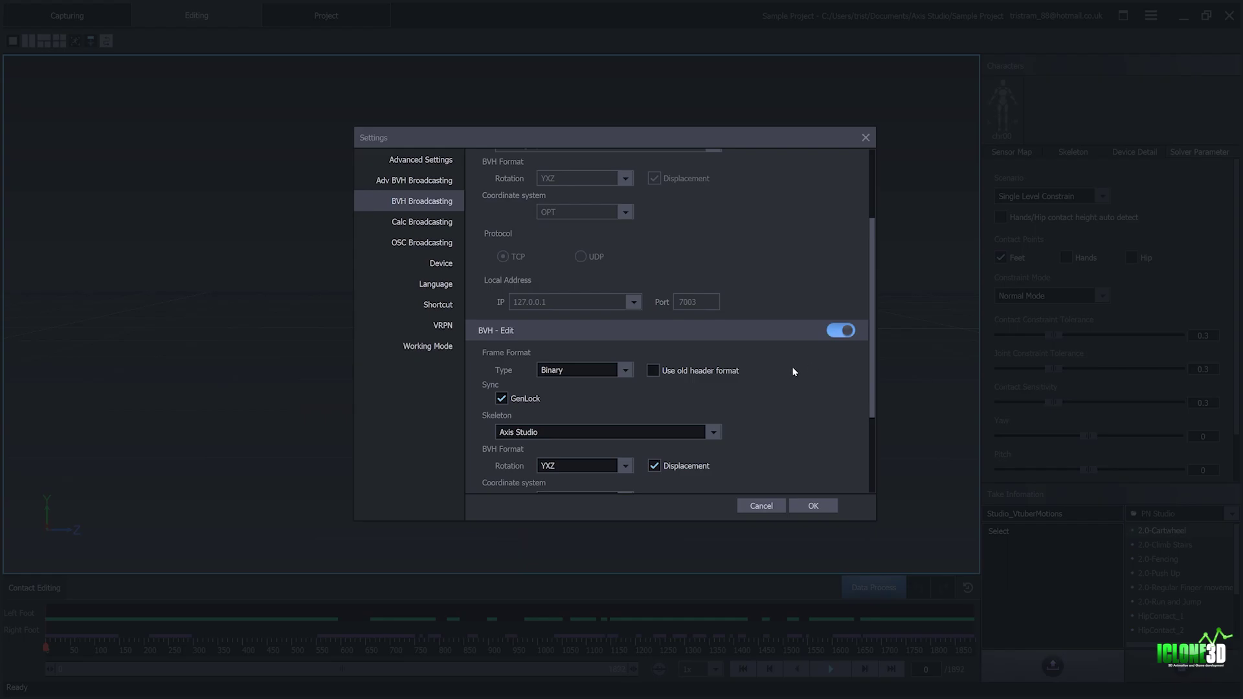
{"action": "scroll", "coordinate": [789, 374], "scroll_direction": "down", "scroll_amount": 2}
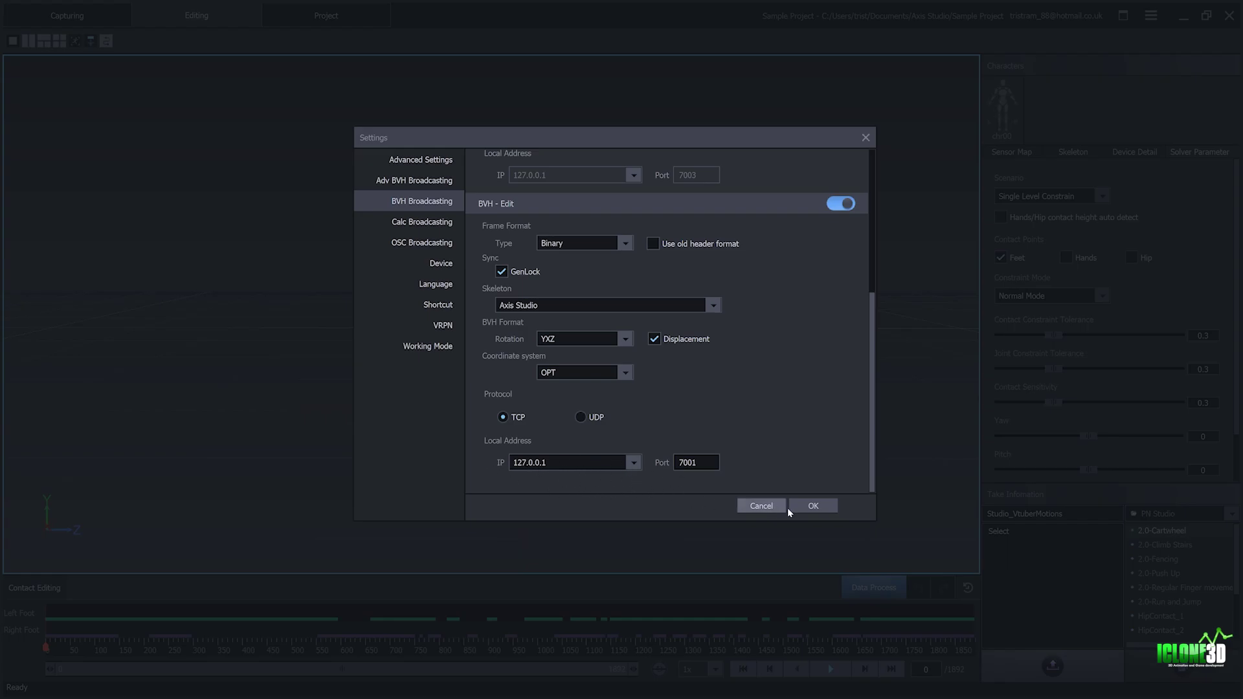
{"action": "left_click", "coordinate": [812, 505]}
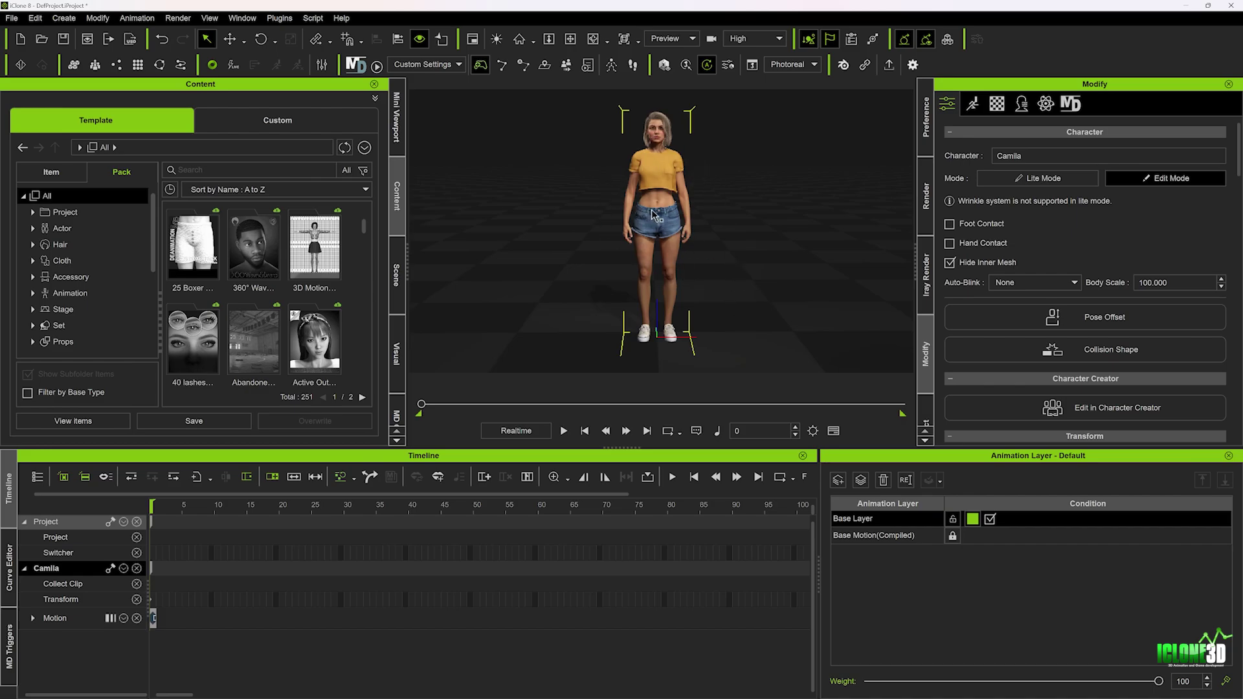
Step: Switch to iClone 8 and open the Motion LIVE plugin for the character Camila
{"action": "left_click", "coordinate": [973, 108]}
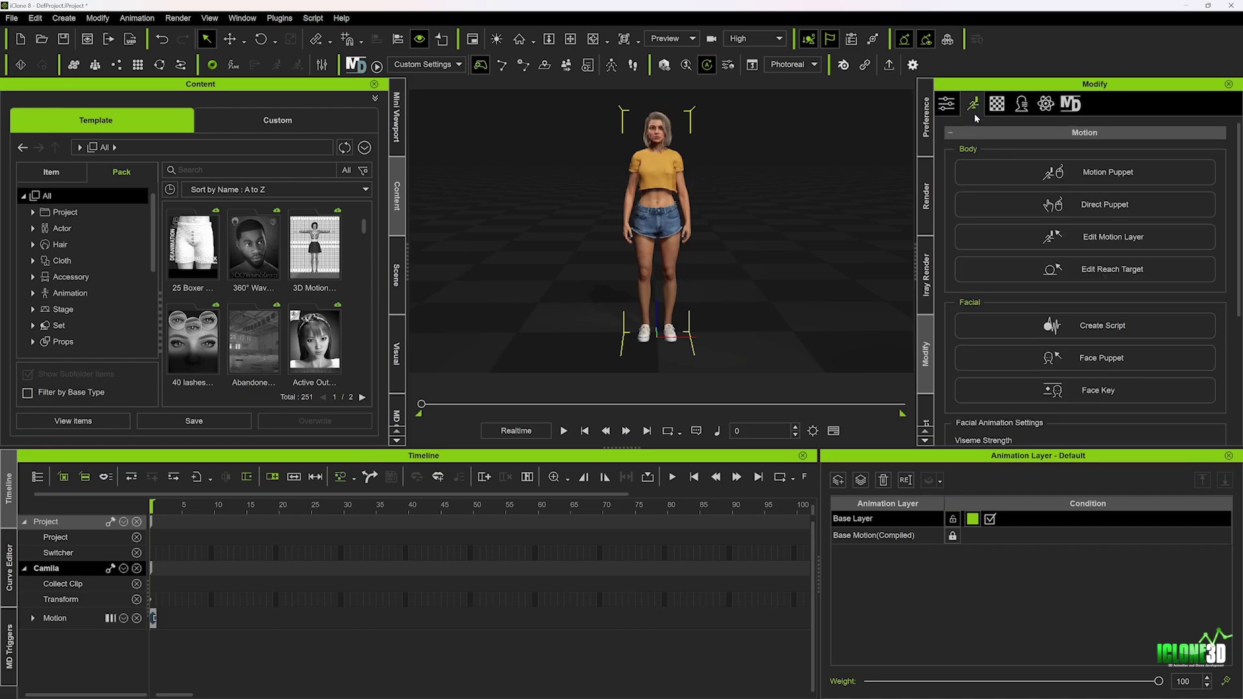
{"action": "scroll", "coordinate": [1029, 194], "scroll_direction": "down", "scroll_amount": 3}
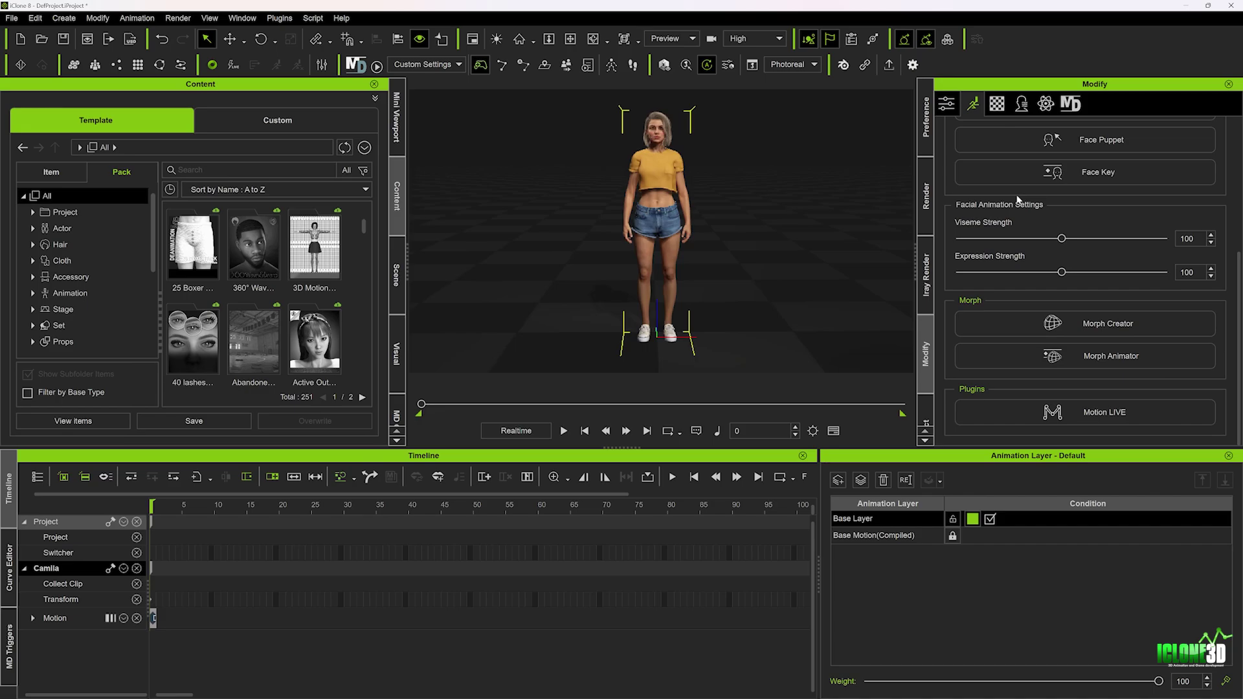
{"action": "left_click", "coordinate": [1081, 413]}
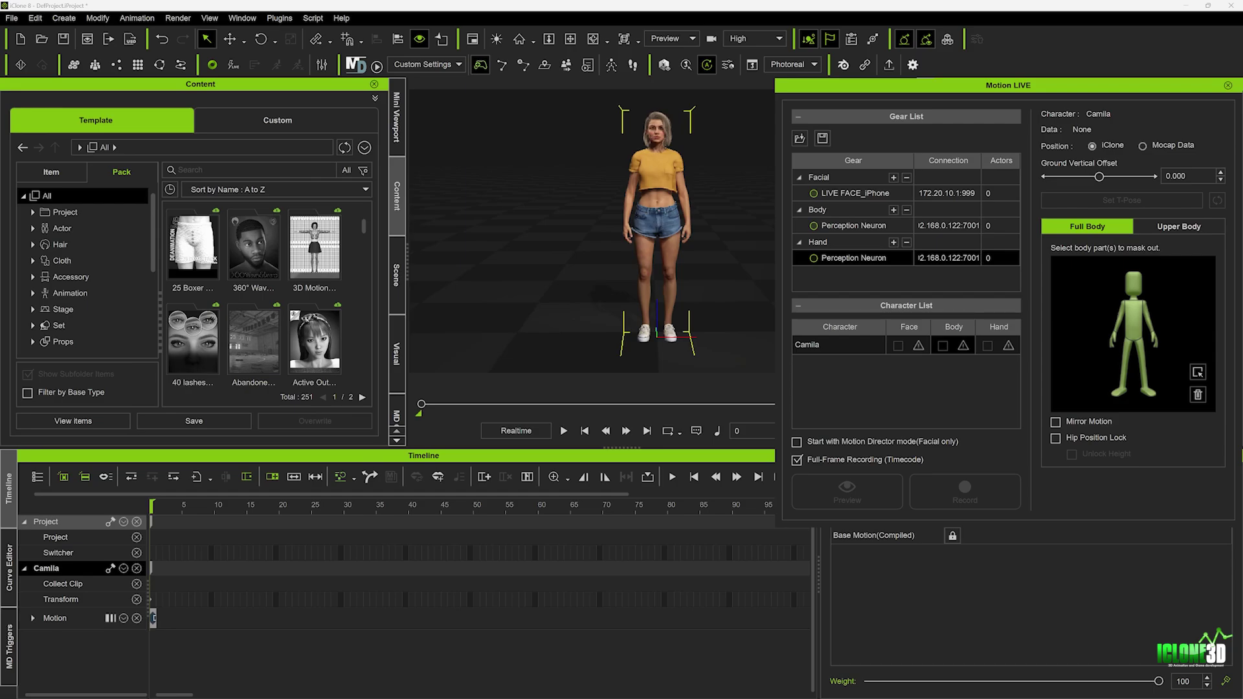
Step: Set the body Perception Neuron gear's connection to 127.0.0.1:7001 and connect it
{"action": "left_click", "coordinate": [919, 225]}
{"action": "key", "text": "Right"}
{"action": "key", "text": "Delete"}
{"action": "key", "text": "Right"}
{"action": "type", "text": "7"}
{"action": "key", "text": "BackSpace"}
{"action": "key", "text": "BackSpace"}
{"action": "key", "text": "BackSpace"}
{"action": "type", "text": "0"}
{"action": "key", "text": "BackSpace"}
{"action": "key", "text": "BackSpace"}
{"action": "left_click", "coordinate": [815, 226]}
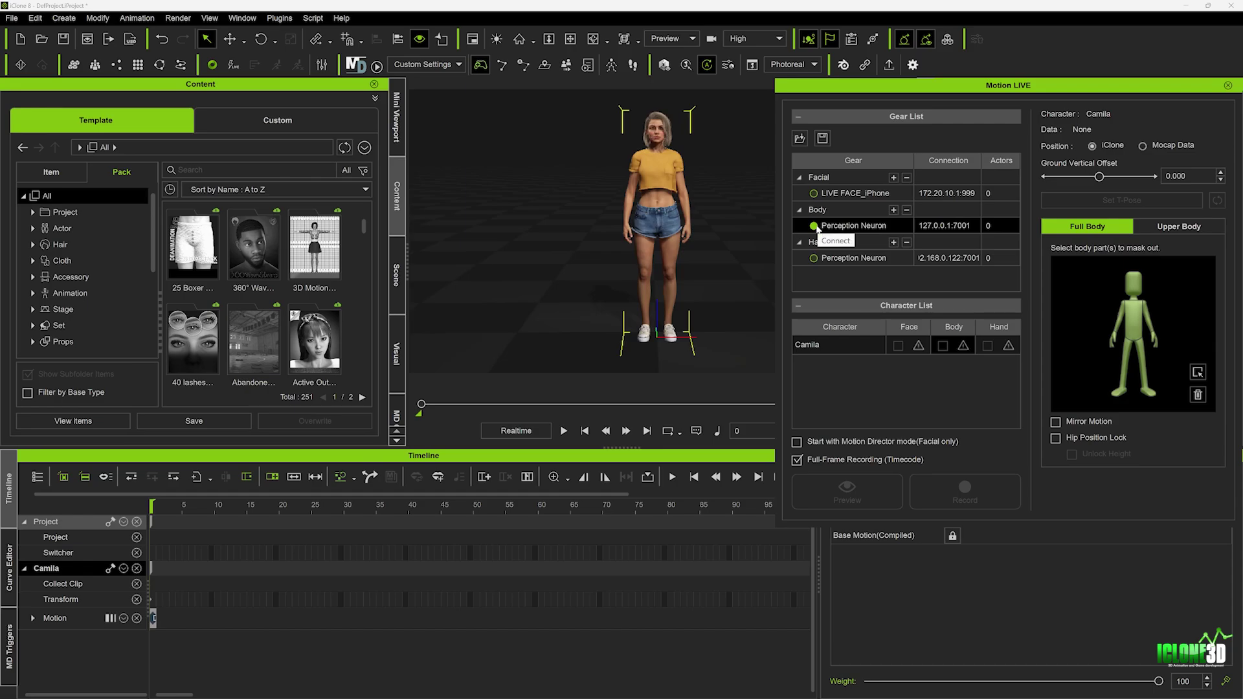
Step: Assign Perception Neuron_Body as Camila's body motion source and leave the position mode on iClone
{"action": "left_click", "coordinate": [964, 347]}
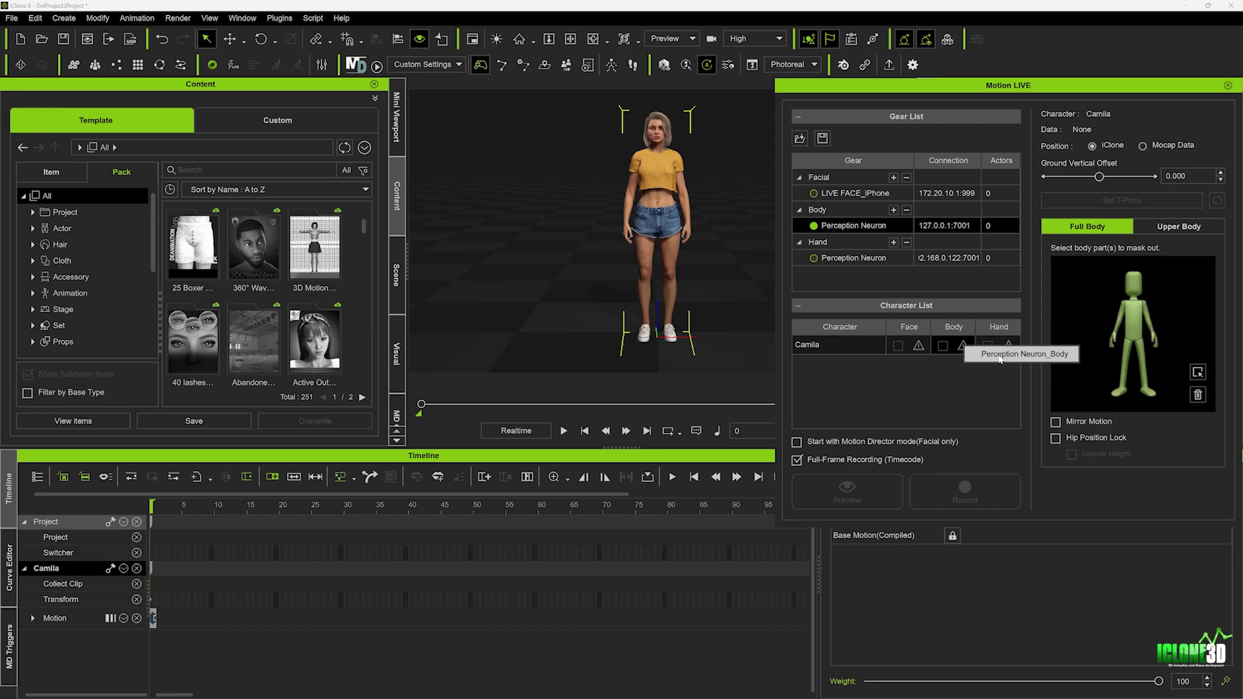
{"action": "left_click", "coordinate": [1023, 355]}
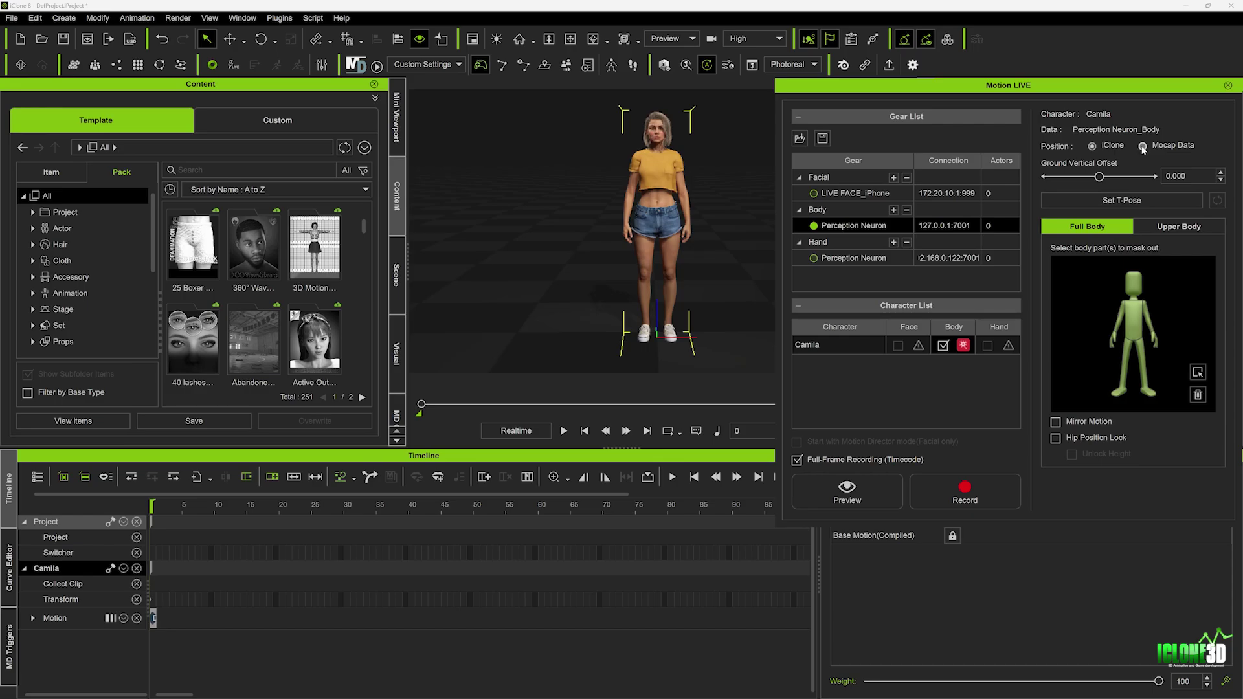
{"action": "left_click", "coordinate": [1142, 147]}
{"action": "left_click", "coordinate": [1093, 147]}
Step: Try masking out the torso and both legs on the full-body dummy, and unmask them again
{"action": "left_click", "coordinate": [1137, 324]}
{"action": "left_click", "coordinate": [1131, 369]}
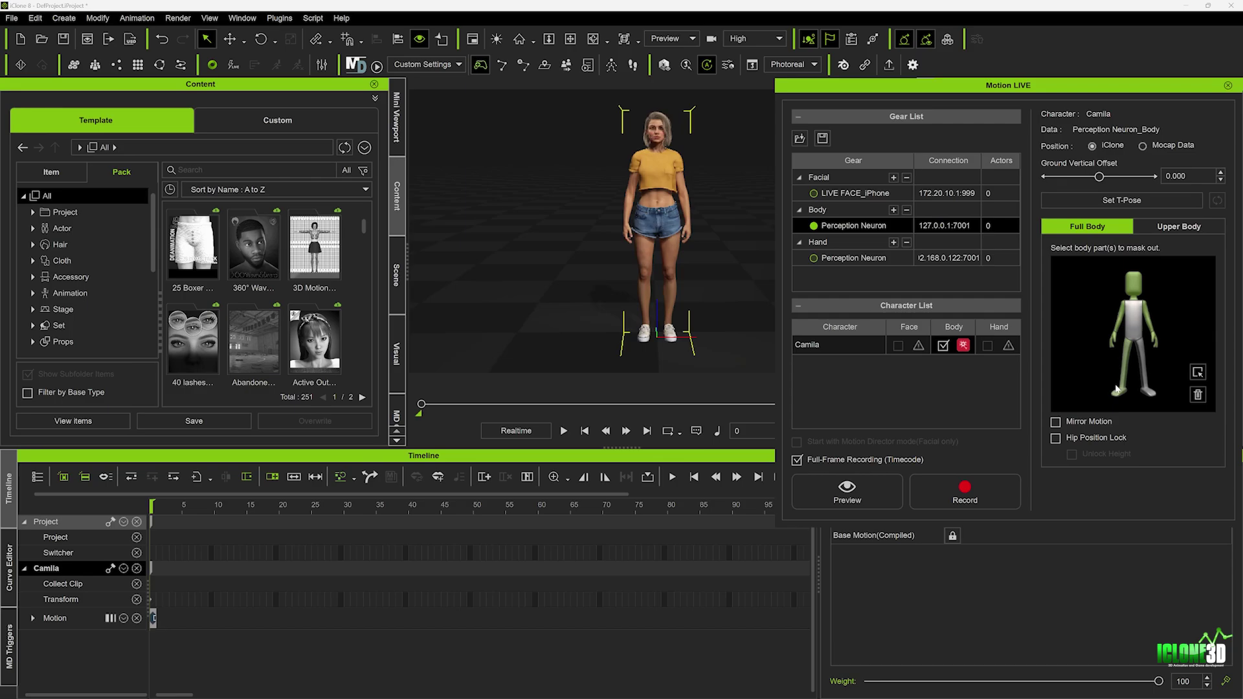
{"action": "left_click", "coordinate": [1115, 369]}
{"action": "left_click", "coordinate": [1134, 328]}
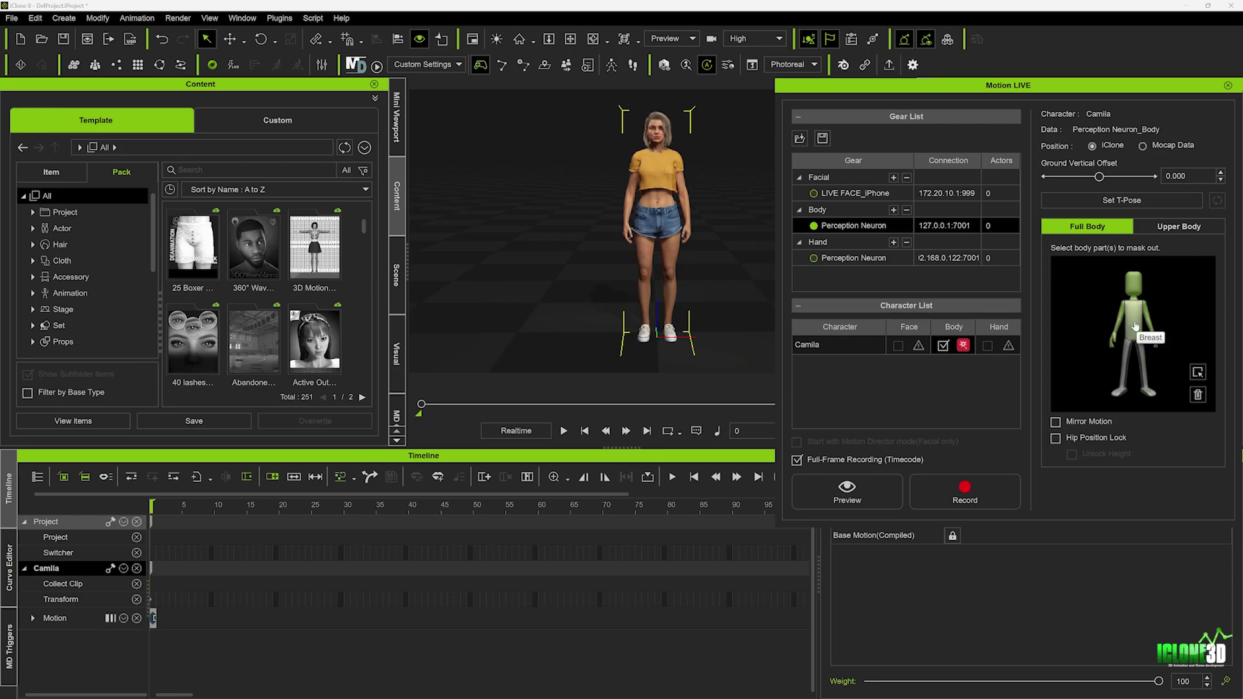
{"action": "left_click", "coordinate": [1144, 362]}
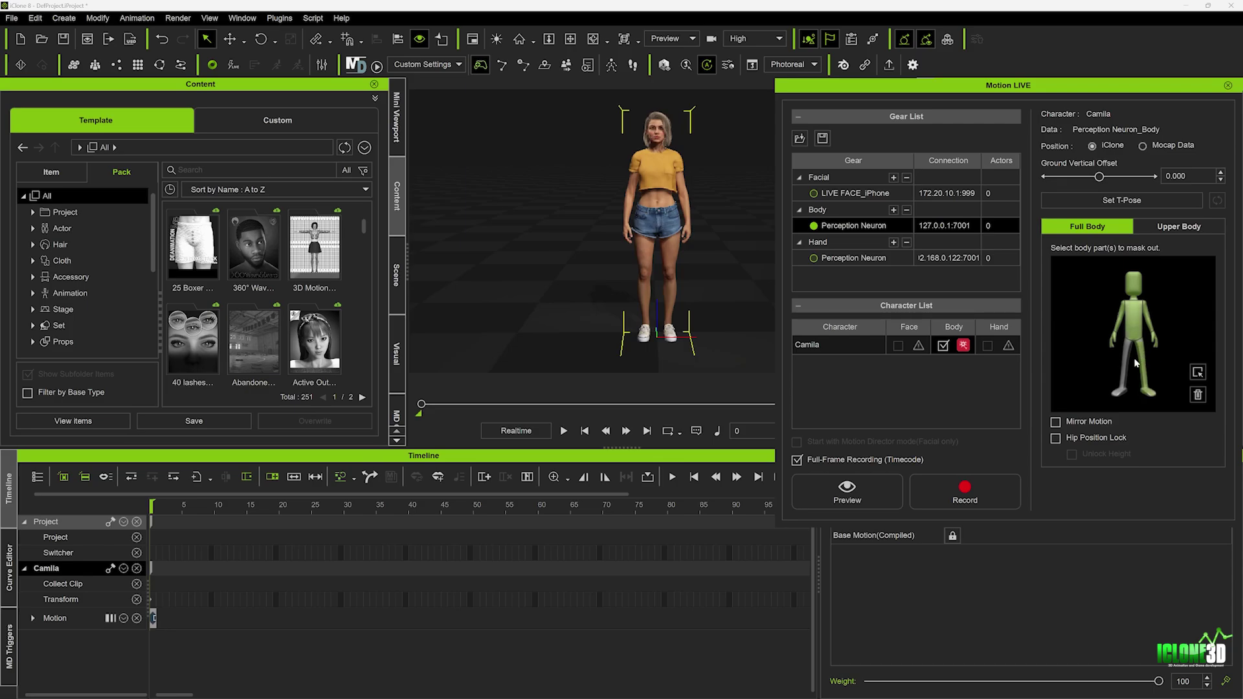
{"action": "left_click", "coordinate": [1126, 367]}
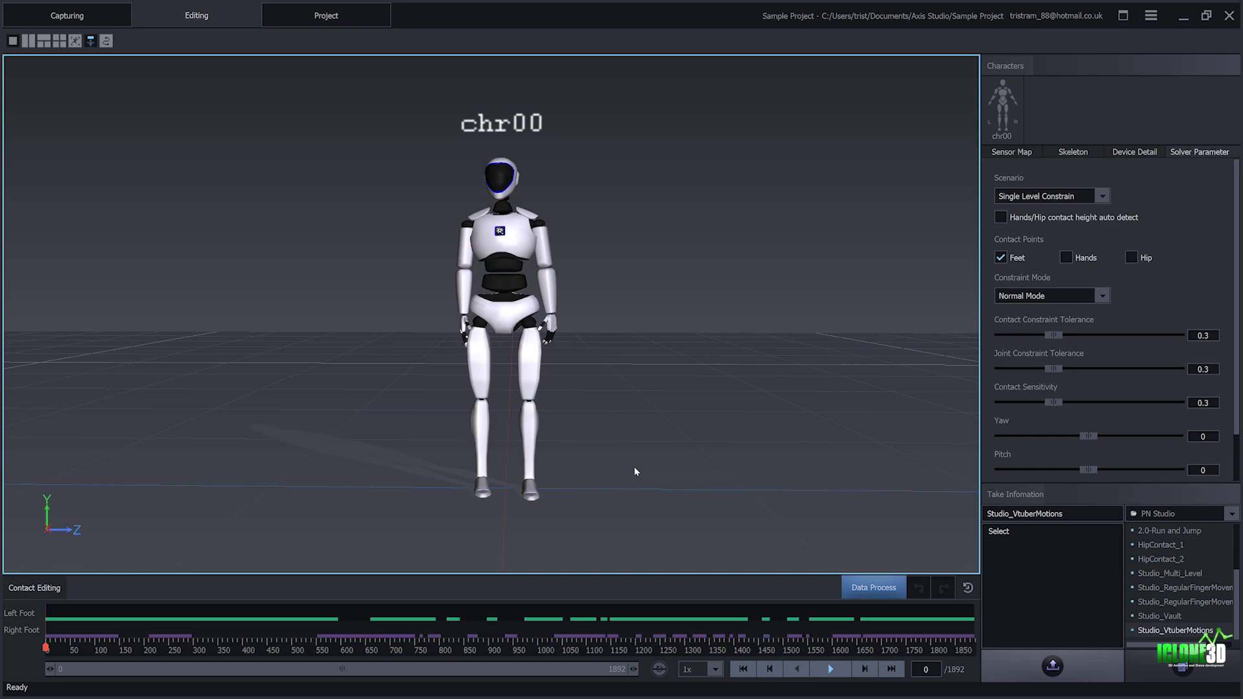
Step: Restore the Axis Studio window to a smaller size and move it aside so Camila and Motion LIVE are uncovered
{"action": "left_click", "coordinate": [1206, 17]}
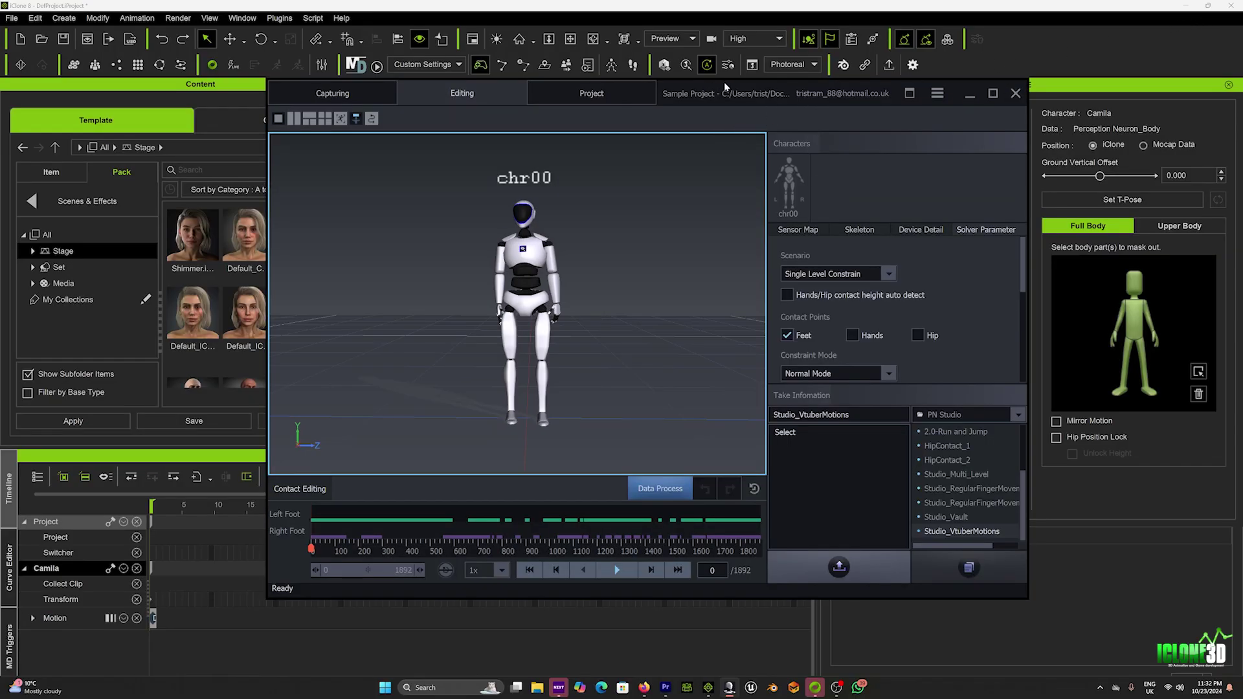
{"action": "left_click_drag", "start_coordinate": [723, 82], "coordinate": [212, 84]}
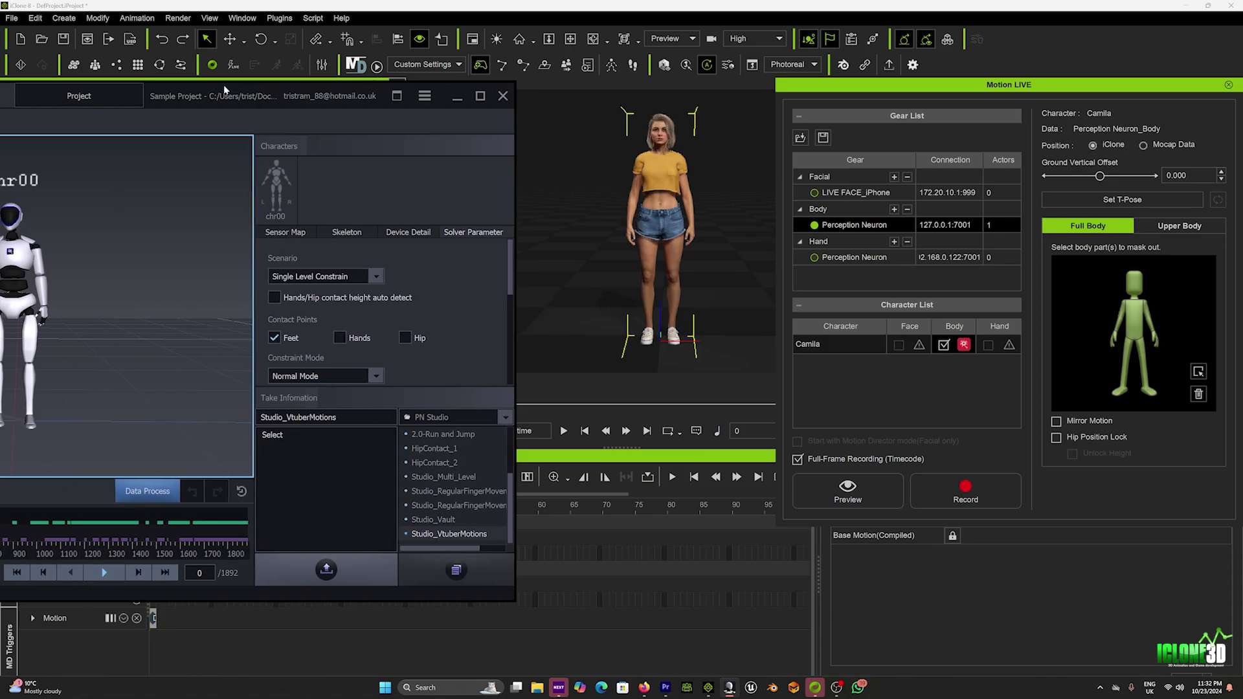
Step: Move the Axis Studio window further aside, then switch to iClone and start a Motion LIVE recording of Camila's body motion
{"action": "left_click_drag", "start_coordinate": [223, 84], "coordinate": [189, 86]}
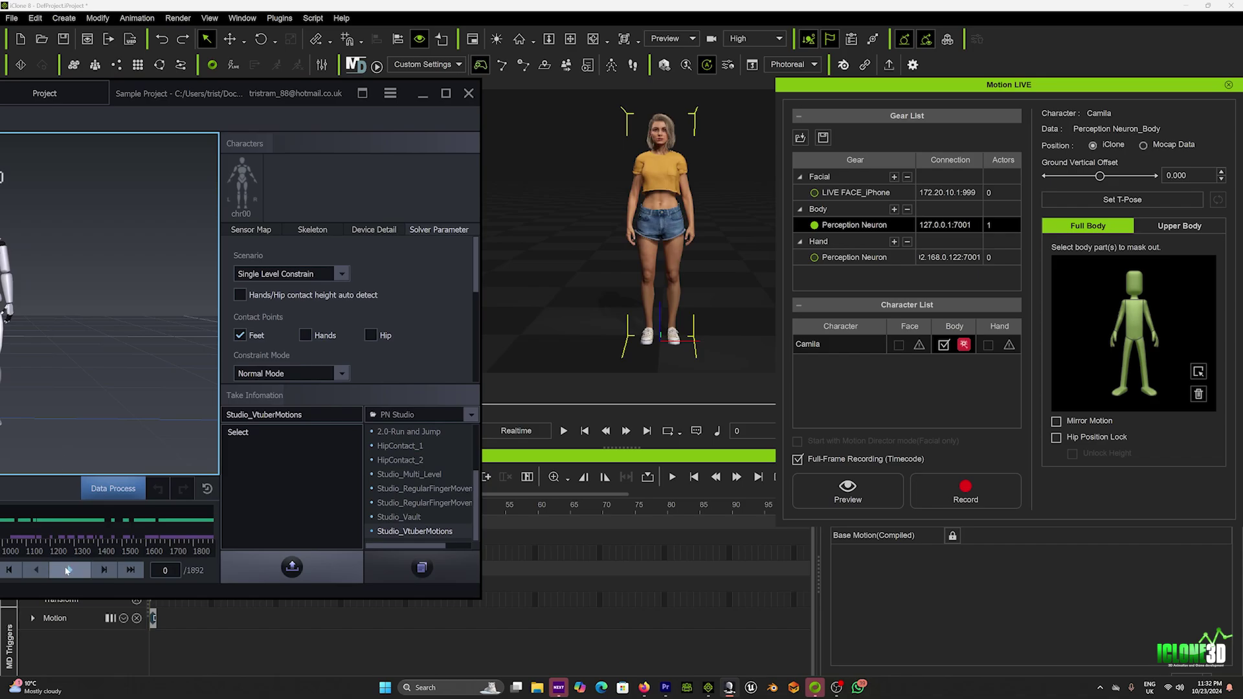
{"action": "left_click", "coordinate": [957, 405]}
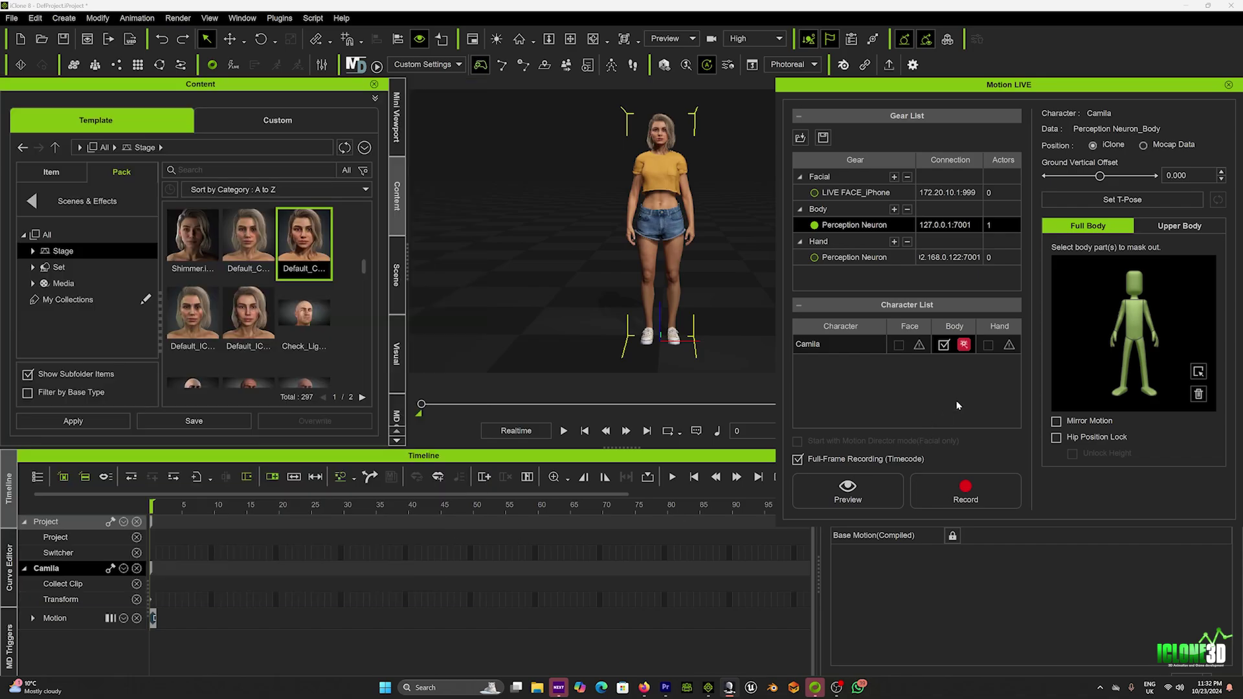
{"action": "left_click", "coordinate": [969, 495]}
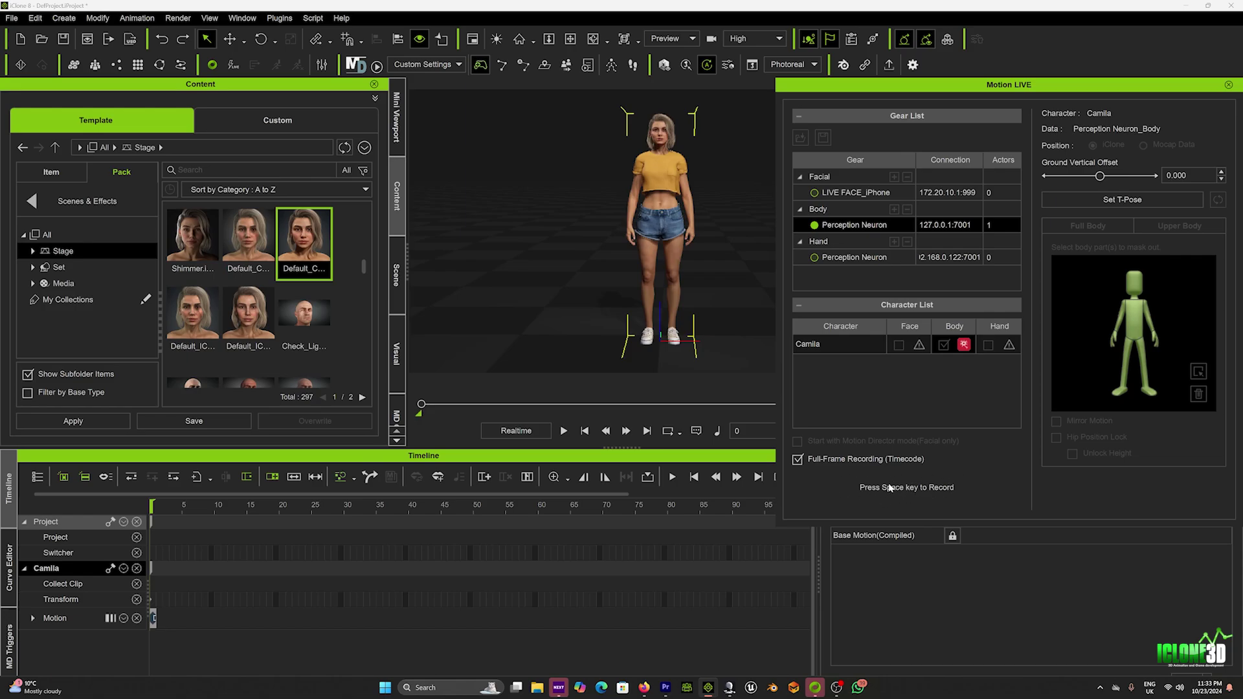
{"action": "key", "text": "space"}
Step: Play the Studio_VtuberMotions take in Axis Studio while Camila is recorded, then return to iClone and stop the recording
{"action": "left_click", "coordinate": [729, 688]}
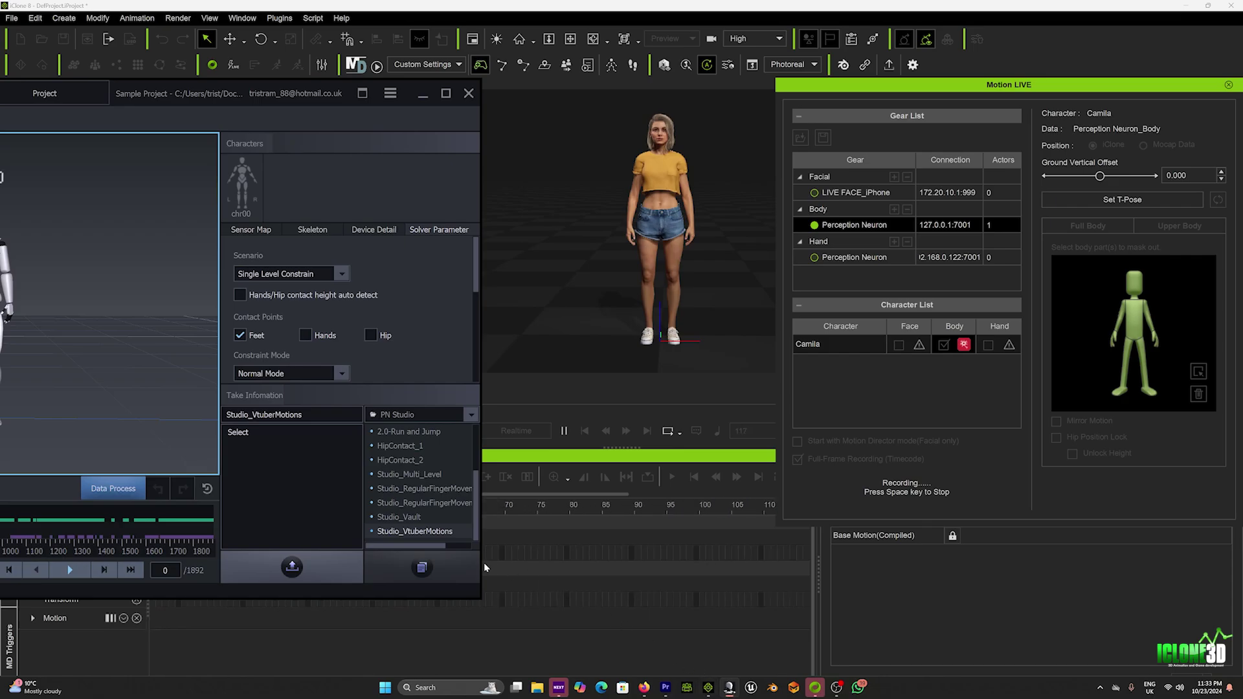
{"action": "left_click", "coordinate": [69, 570]}
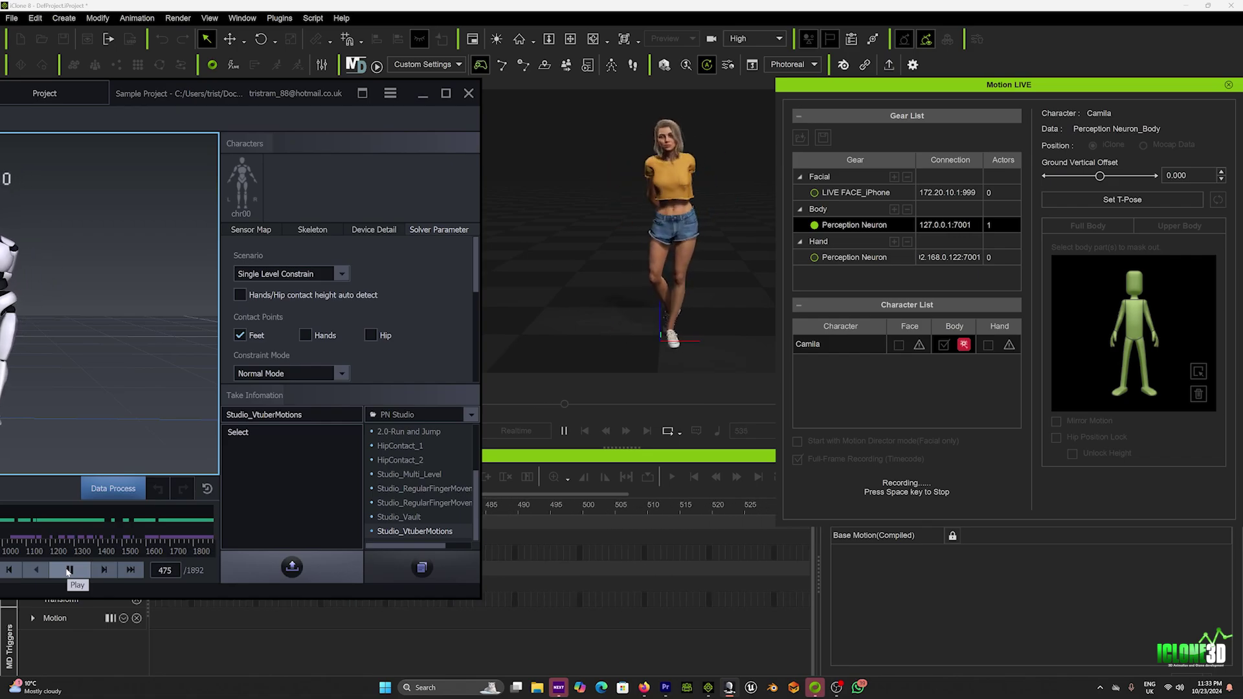
{"action": "left_click", "coordinate": [513, 178]}
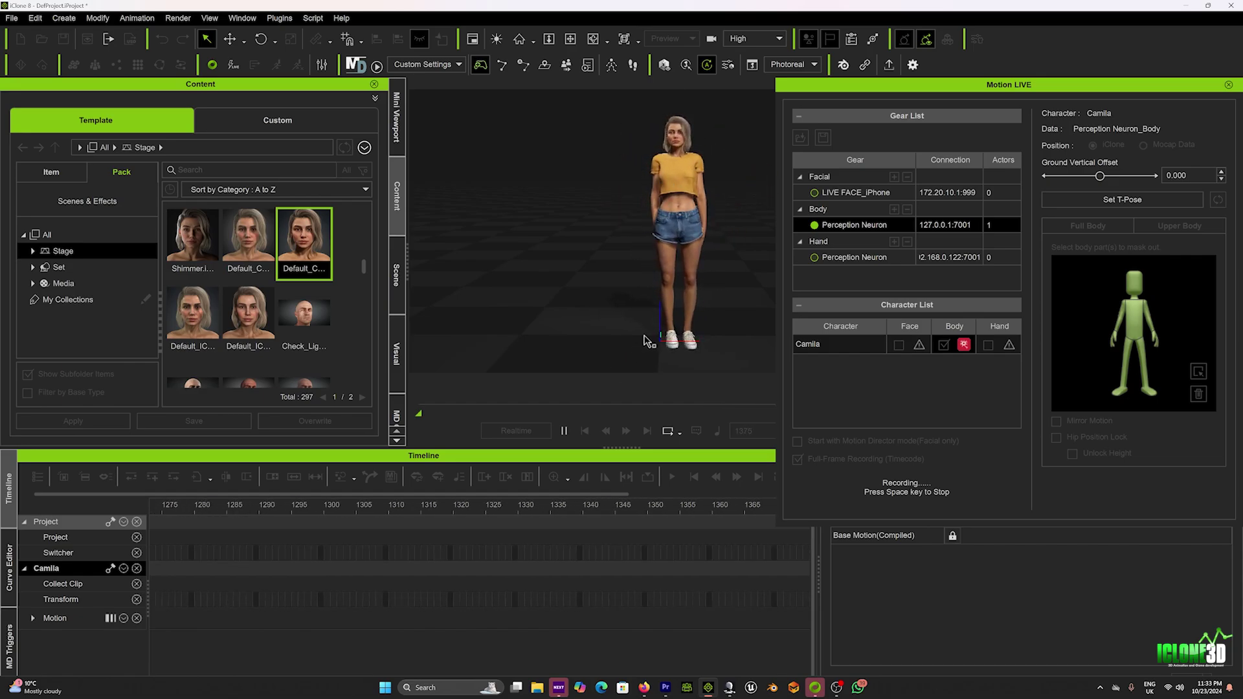
{"action": "key", "text": "space"}
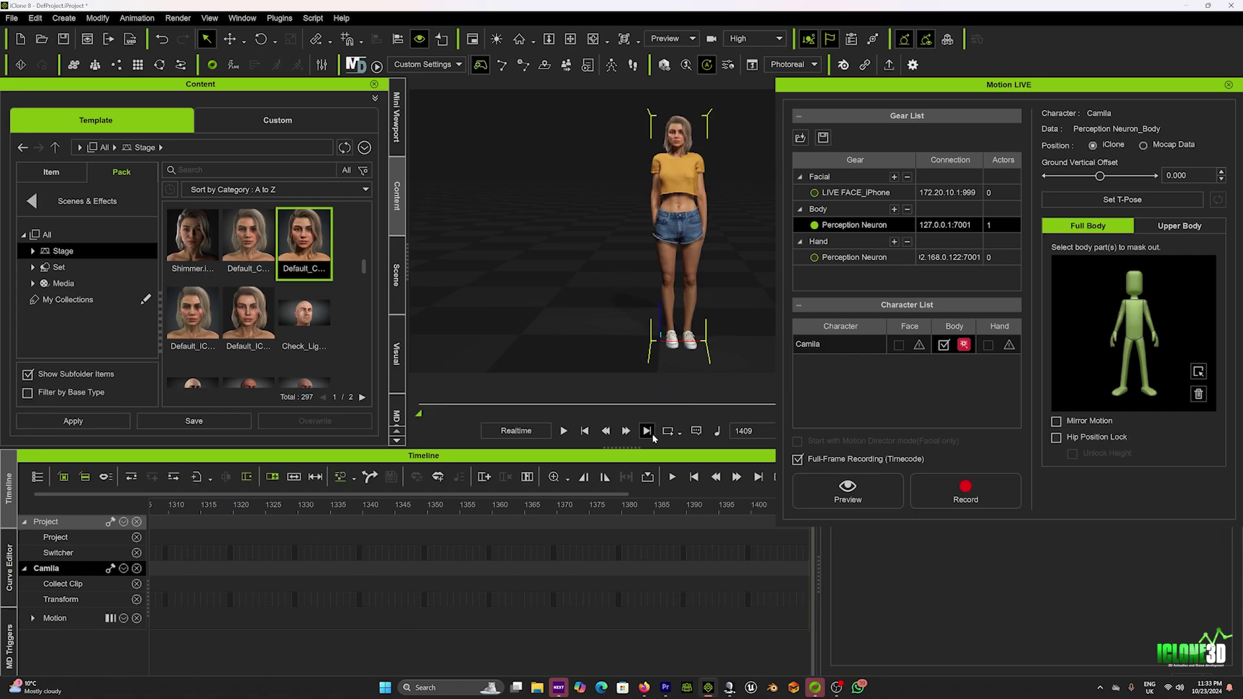
Step: Rewind the timeline to select the recorded clip on Camila's Motion track, and close the Motion LIVE window
{"action": "left_click", "coordinate": [585, 431]}
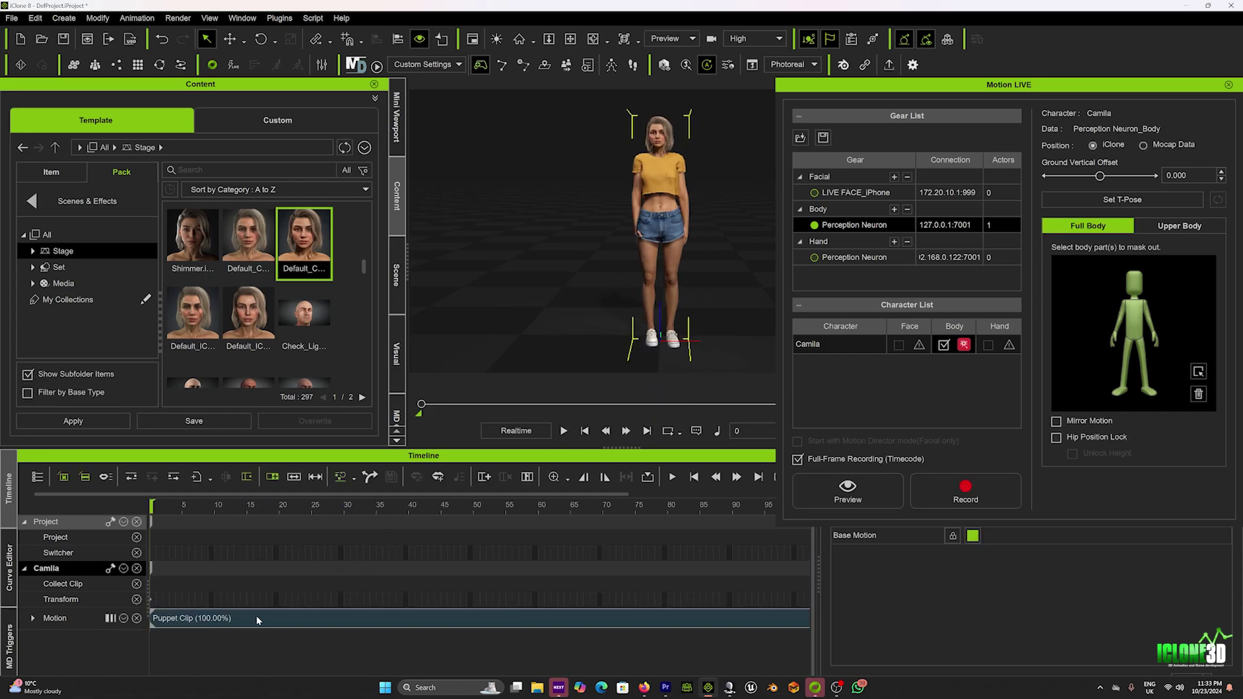
{"action": "left_click", "coordinate": [226, 622]}
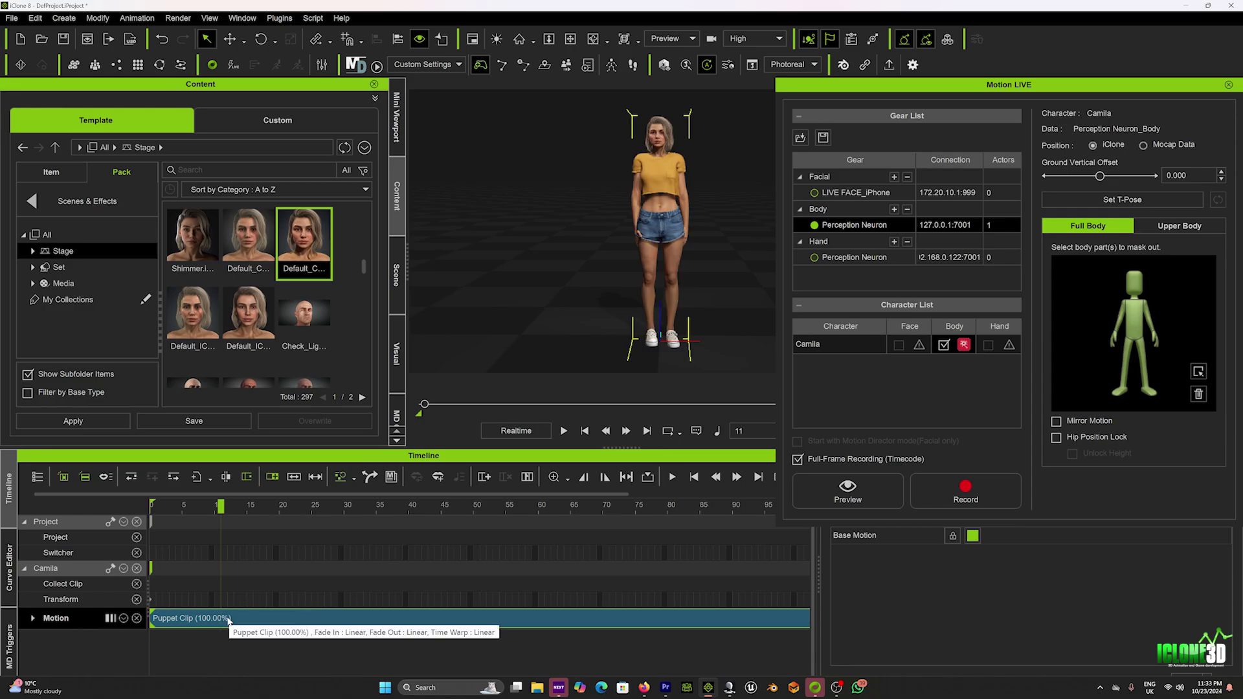
{"action": "left_click", "coordinate": [1227, 85]}
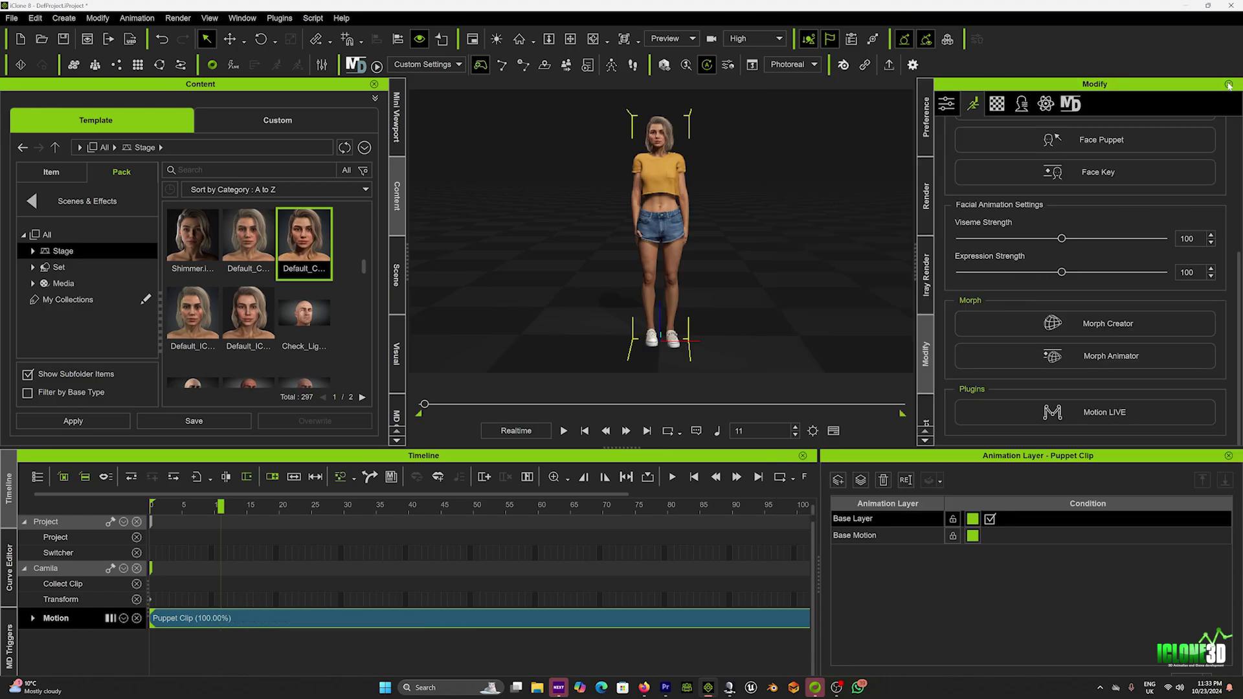